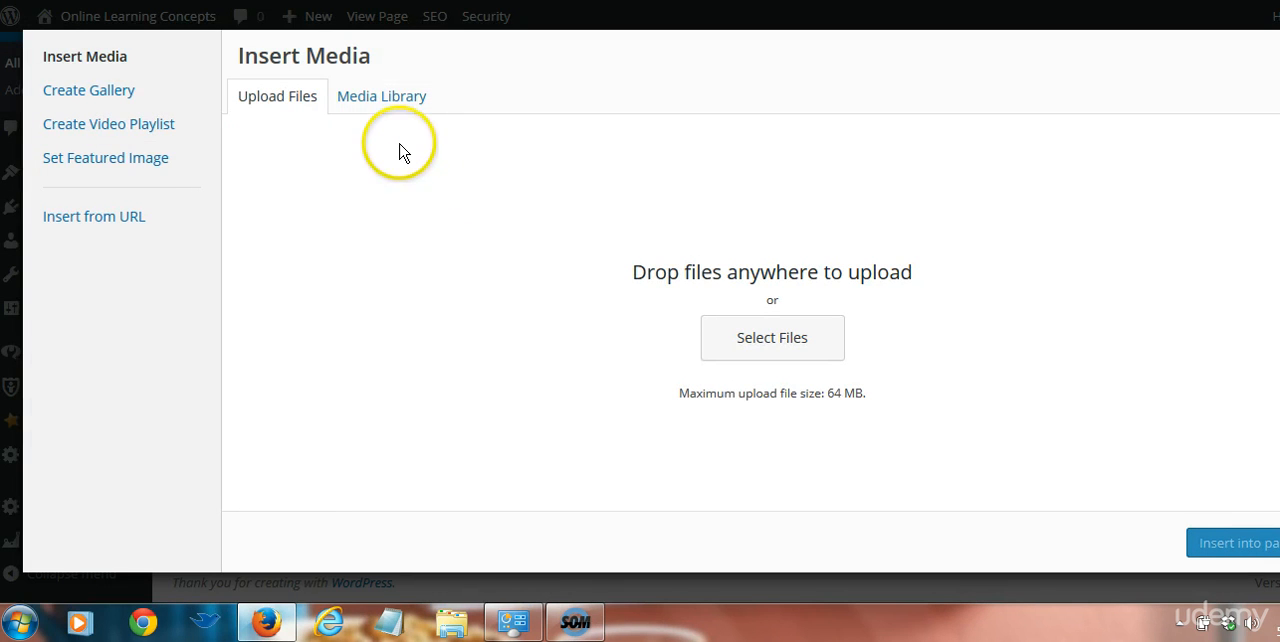
Insert the first laptop image, computer-472016_6401.jpg, from the media library into the page
left_click(391, 114)
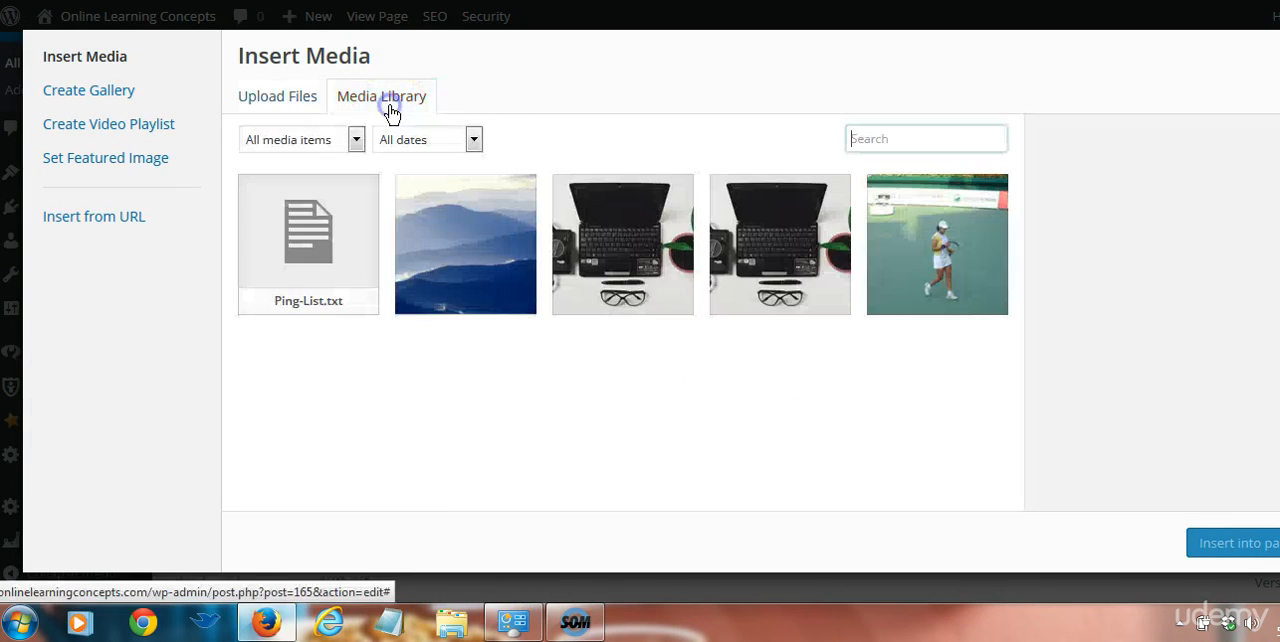
left_click(597, 244)
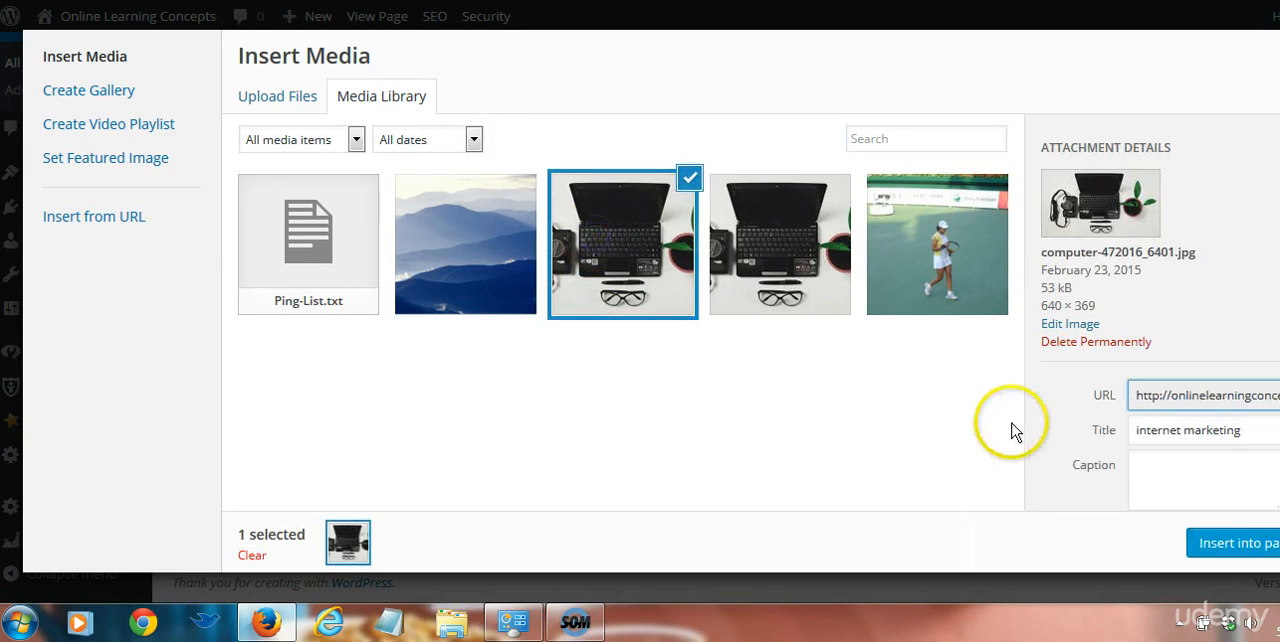
left_click(1254, 430)
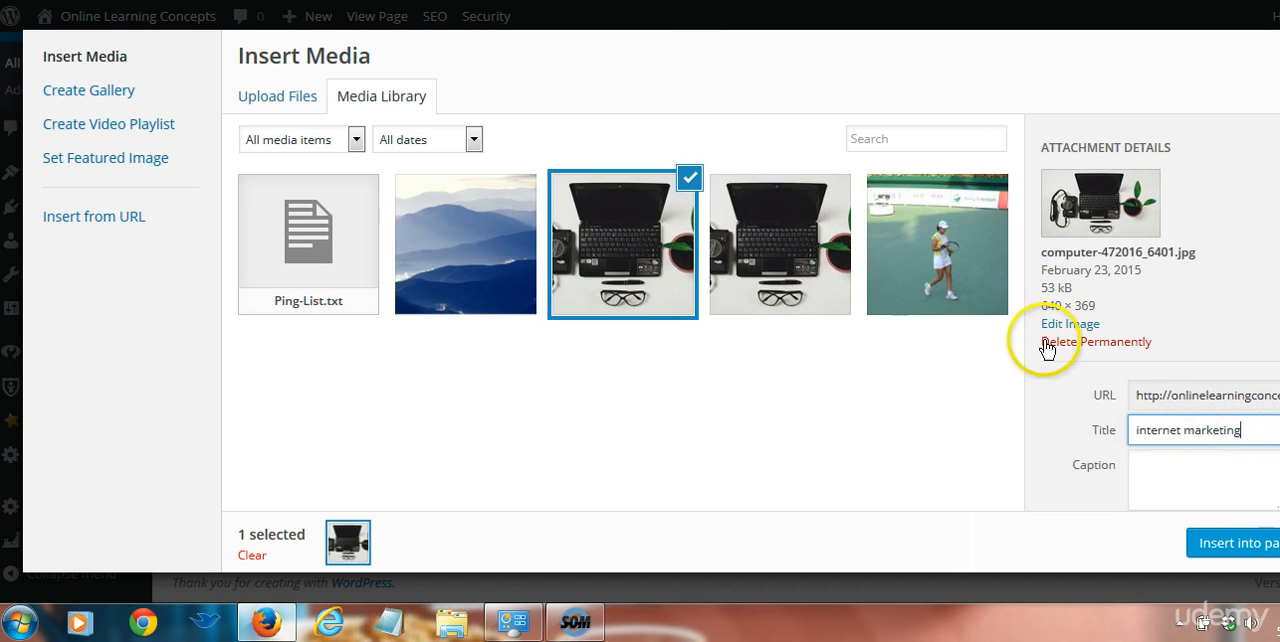
left_click(1238, 546)
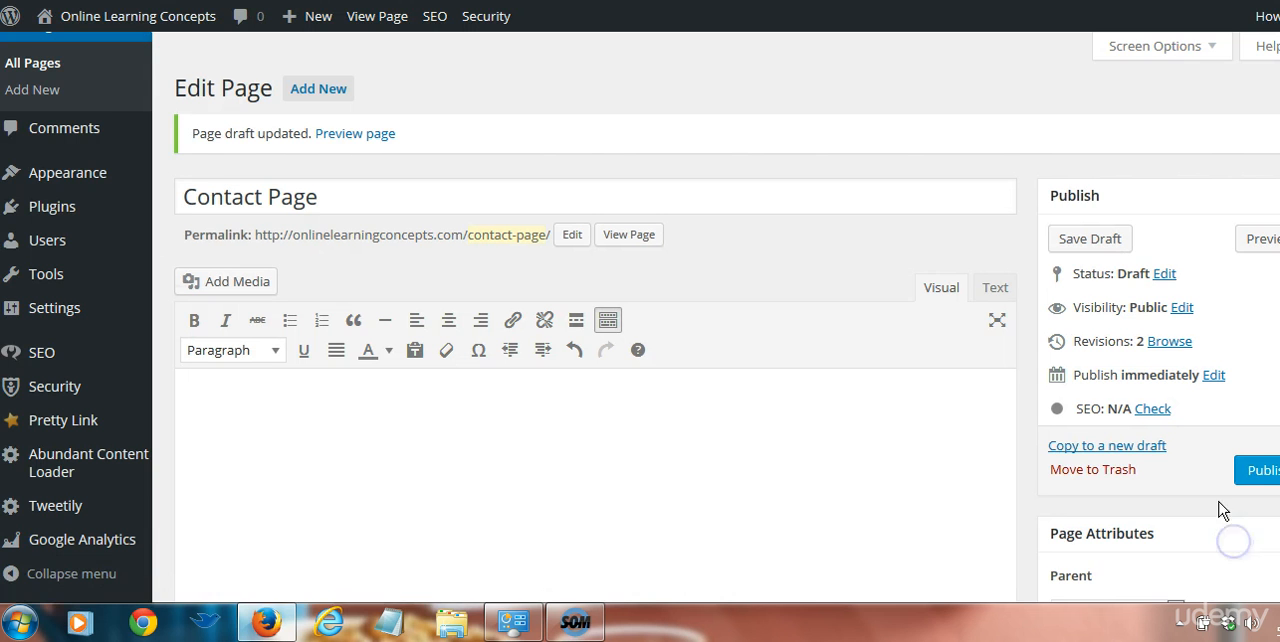
Align the inserted image left and give it the caption "This is a caption" in its image details
left_click(389, 462)
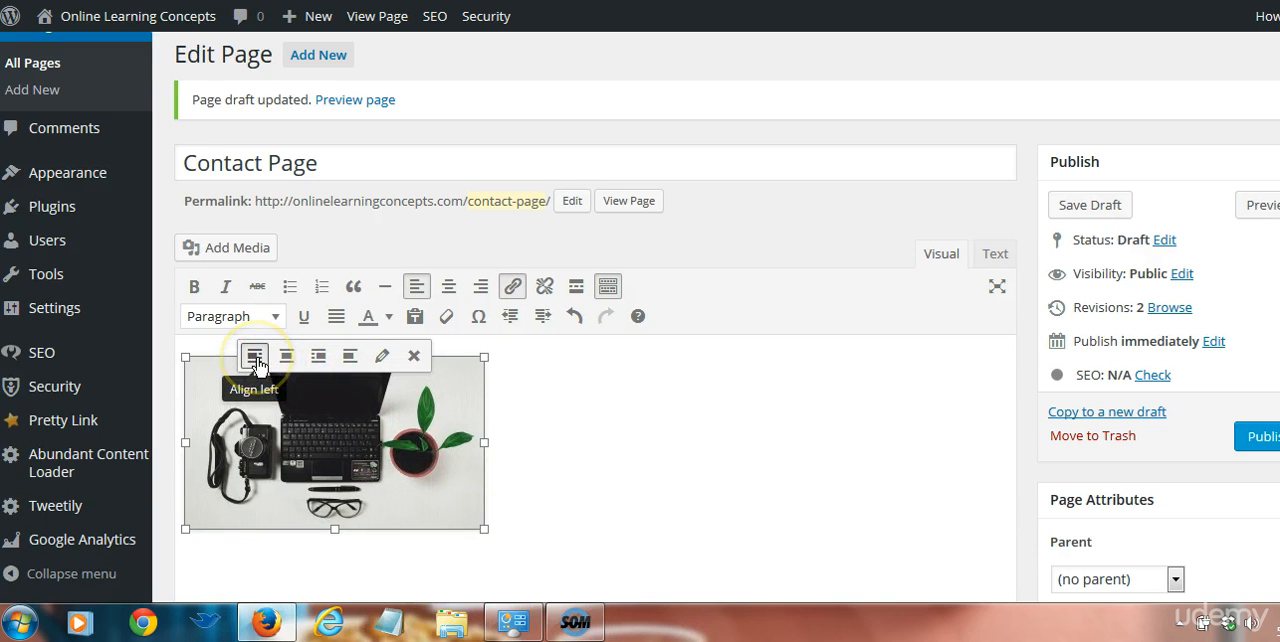
left_click(257, 362)
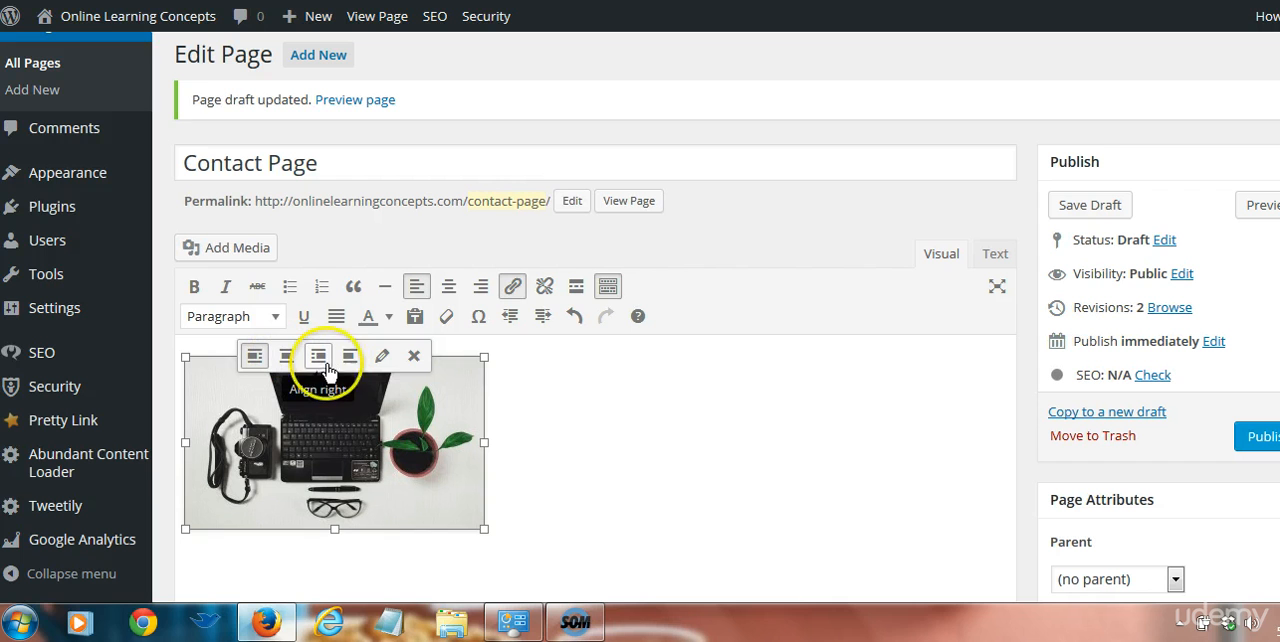
left_click(381, 360)
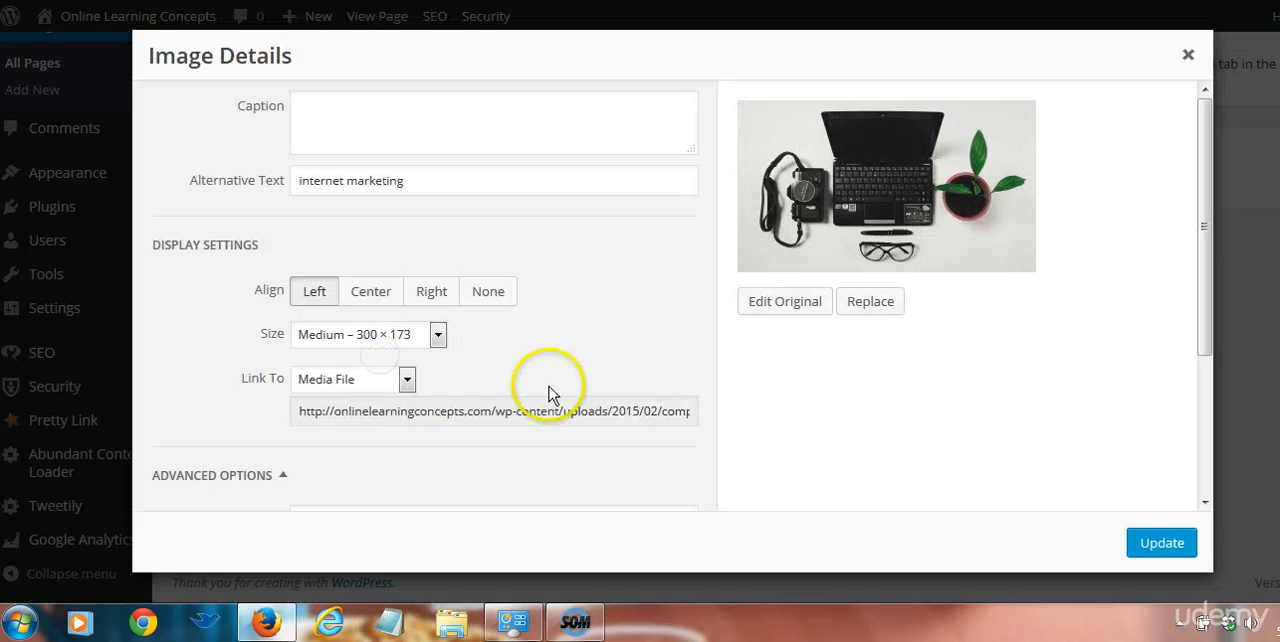
left_click(406, 127)
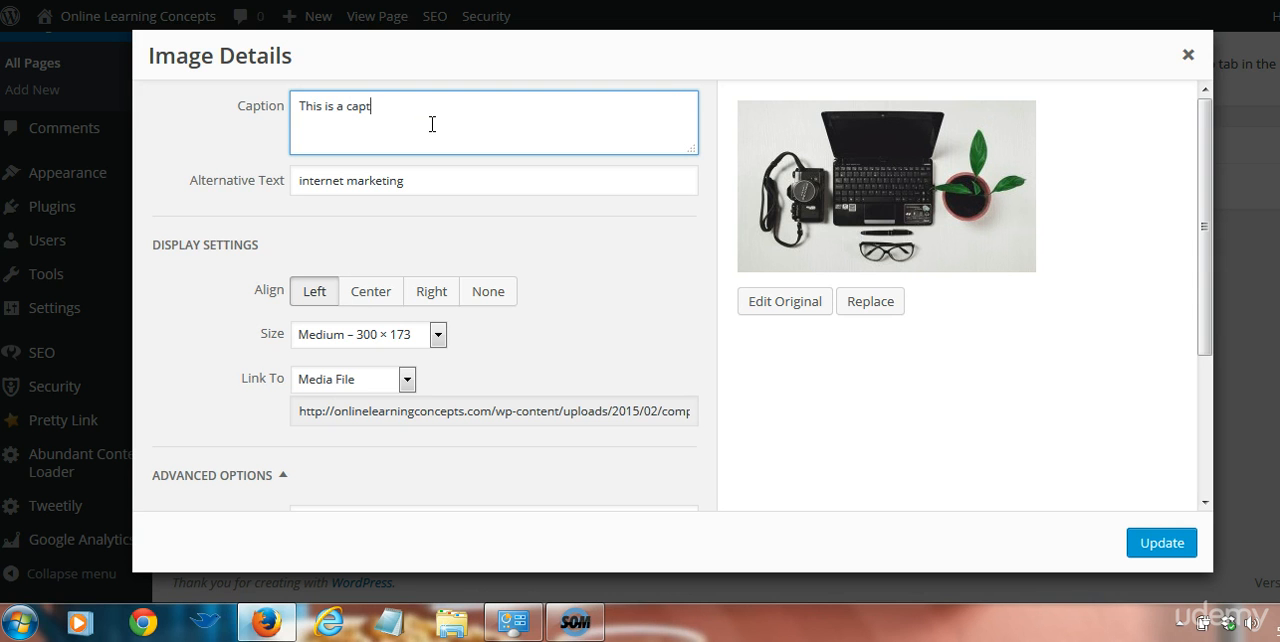
left_click(465, 188)
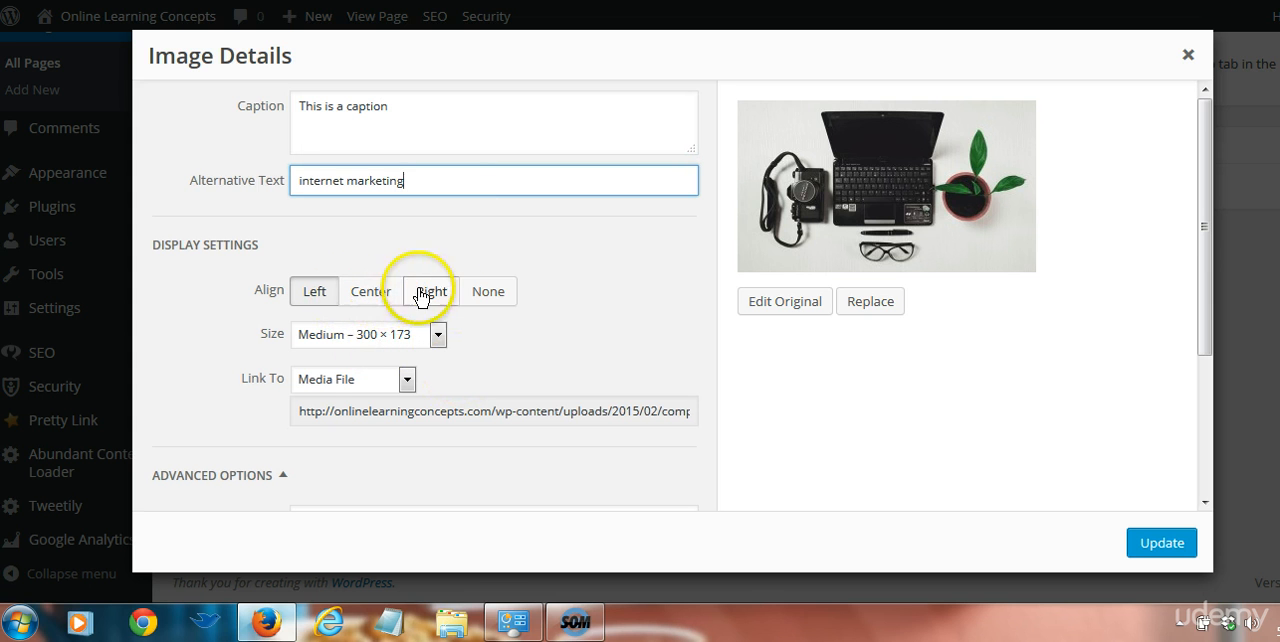
Examine the available size and link target options for the image
left_click(396, 337)
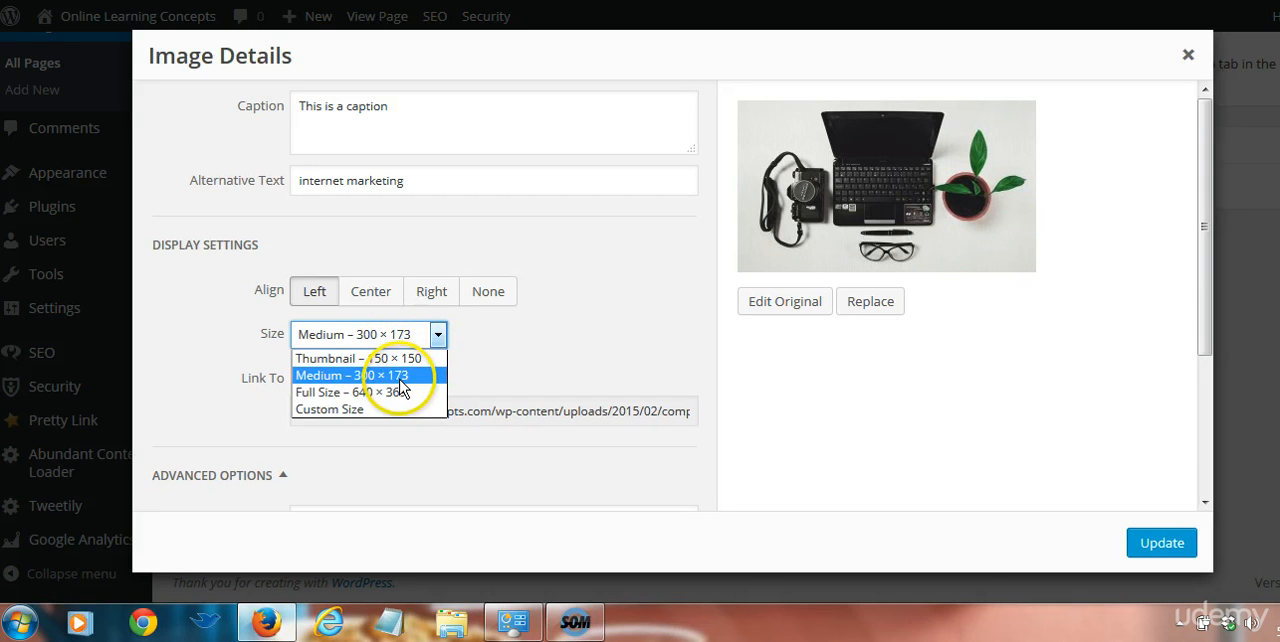
left_click(494, 371)
left_click(385, 386)
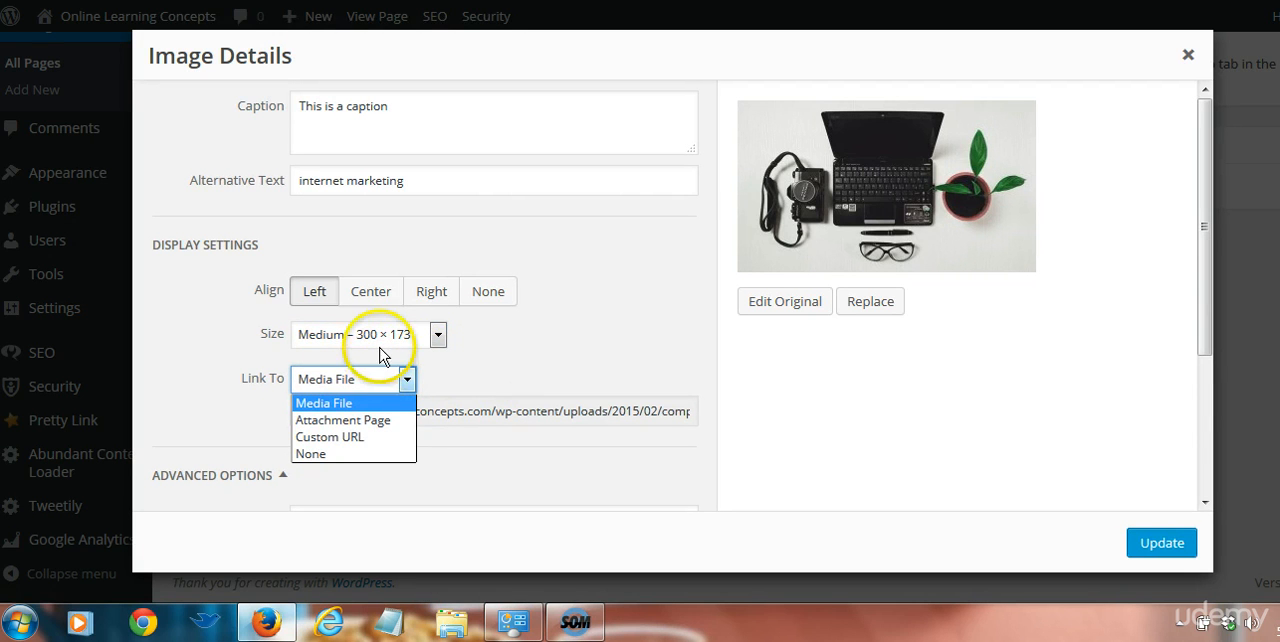
left_click(381, 343)
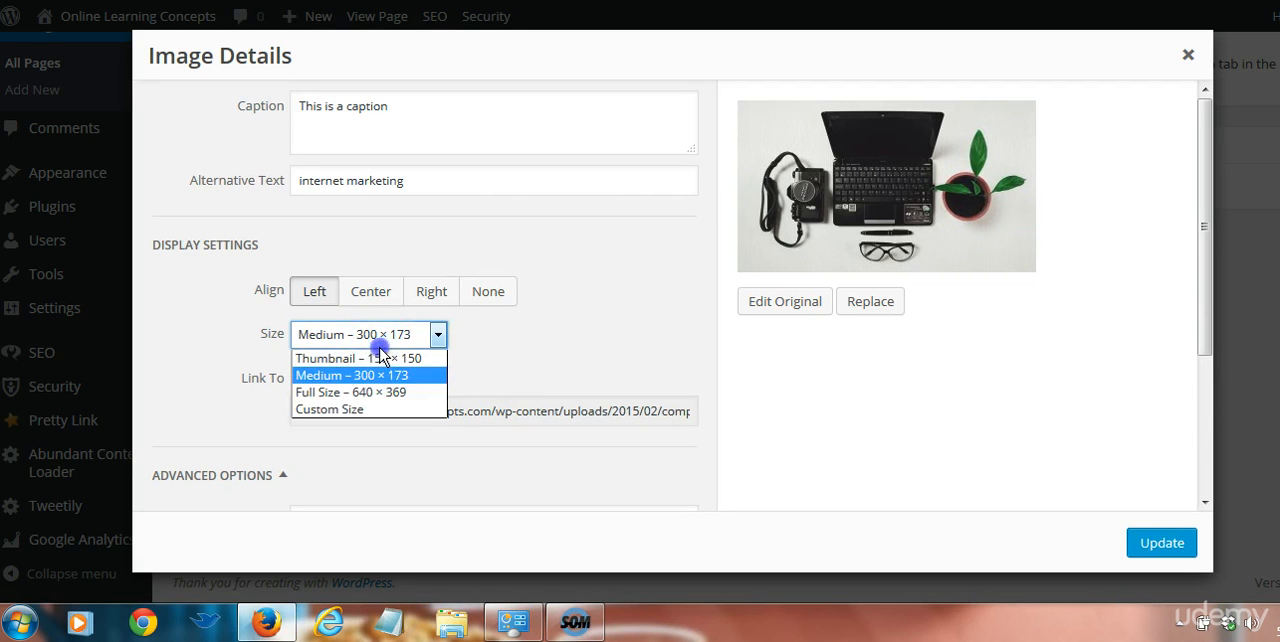
left_click(529, 366)
View the image's linked media file URL in a separate browser tab and return to the image details
left_click(435, 409)
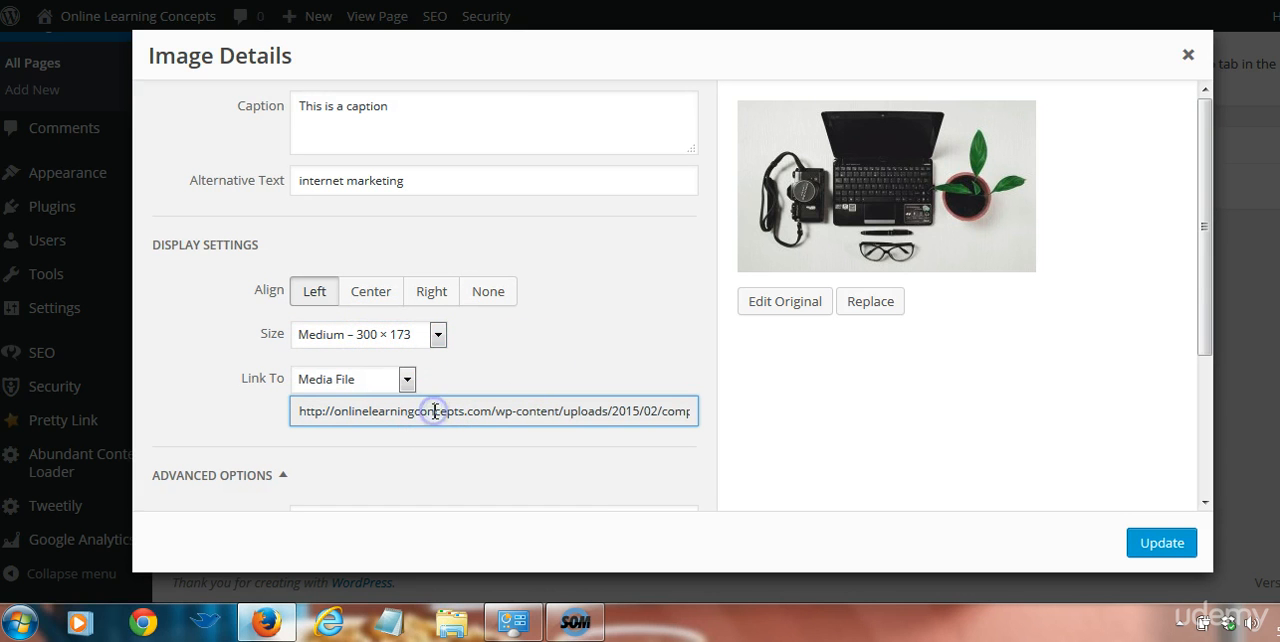
left_click_drag(306, 410, 850, 496)
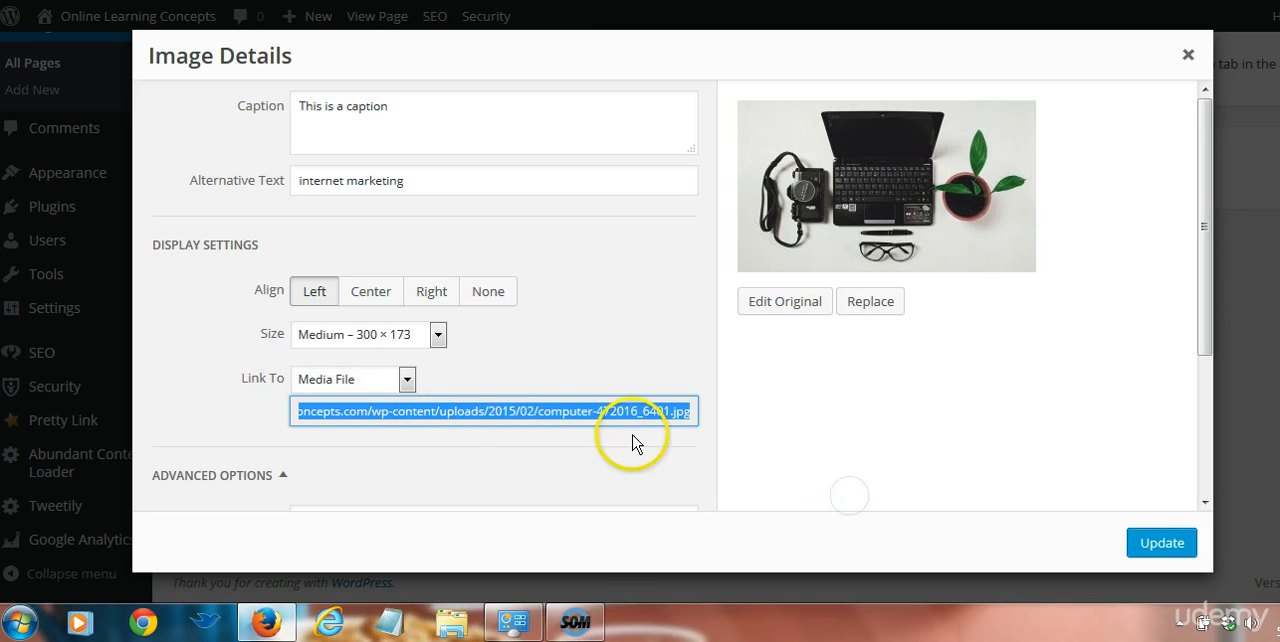
left_click(515, 416)
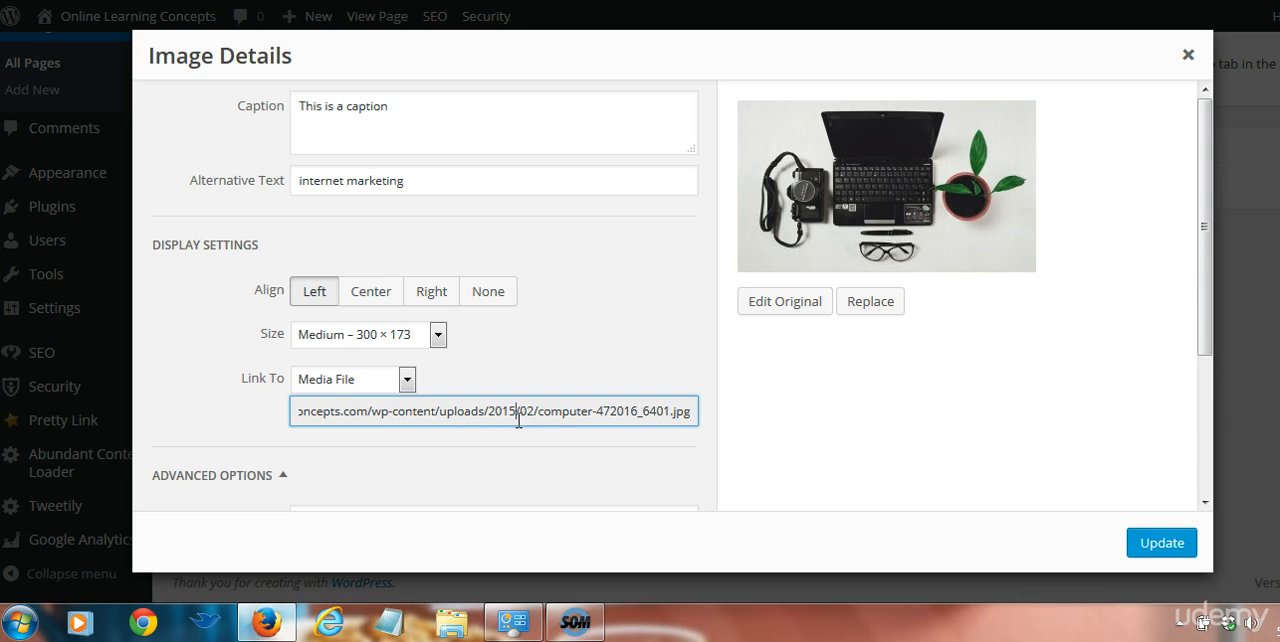
key("ctrl+a")
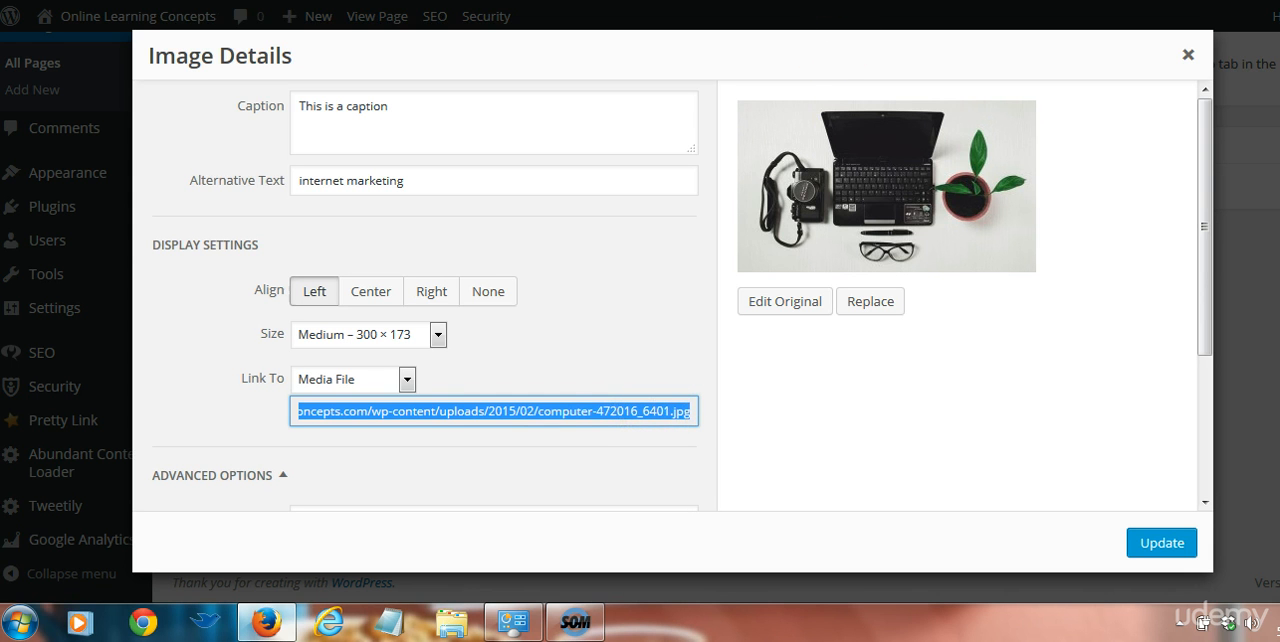
key("ctrl+t")
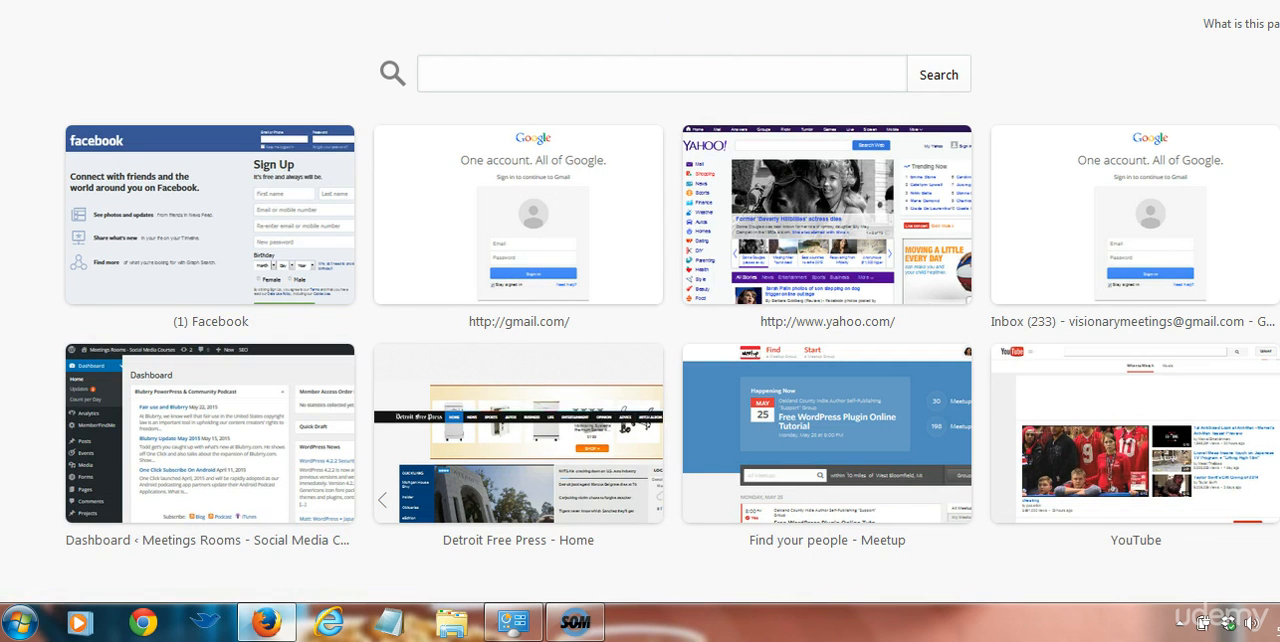
key("Return")
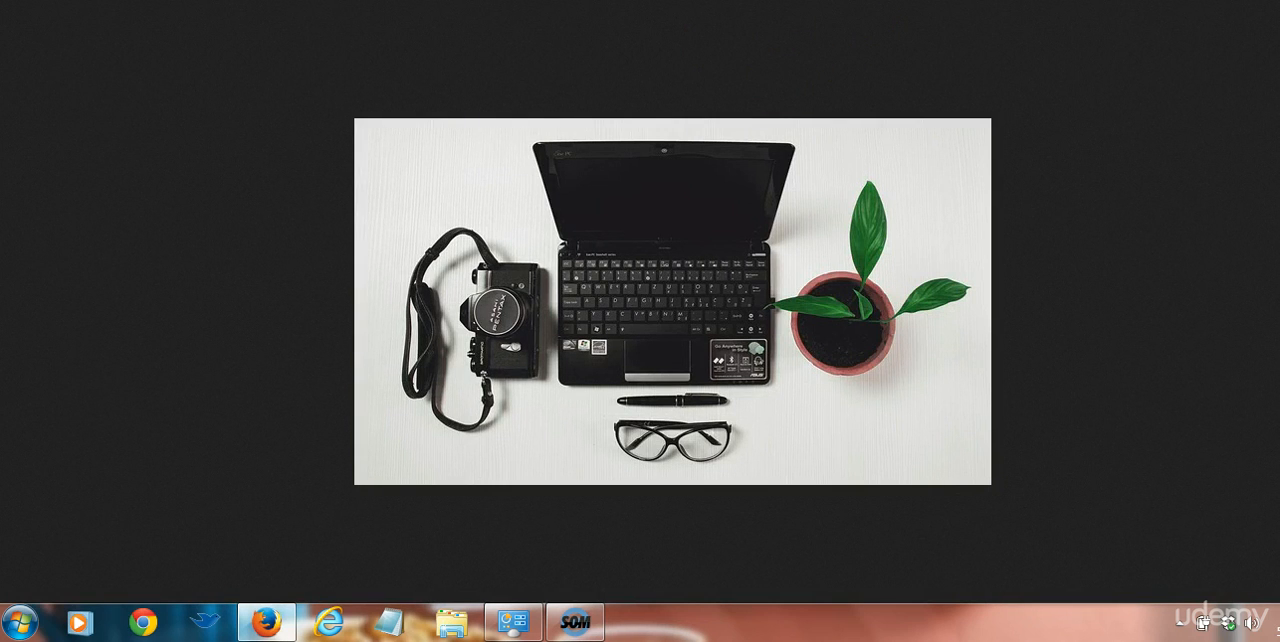
key("ctrl+w")
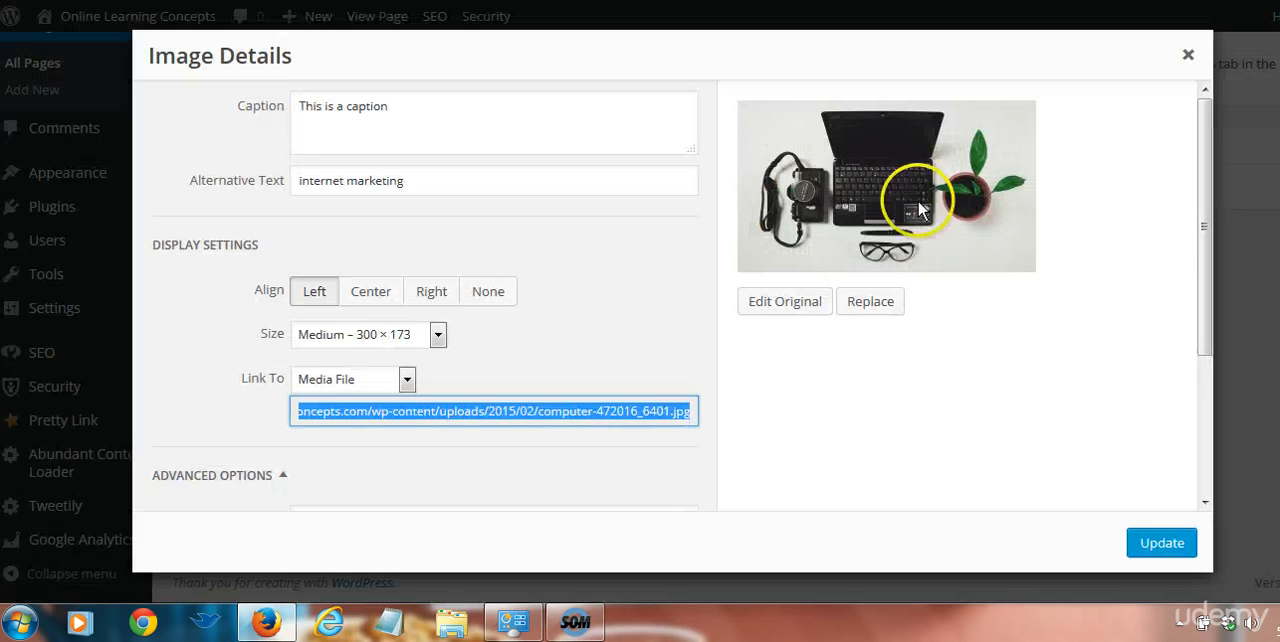
Collapse and re-expand the advanced options, and examine the original image's scale, crop and thumbnail settings
left_click(278, 476)
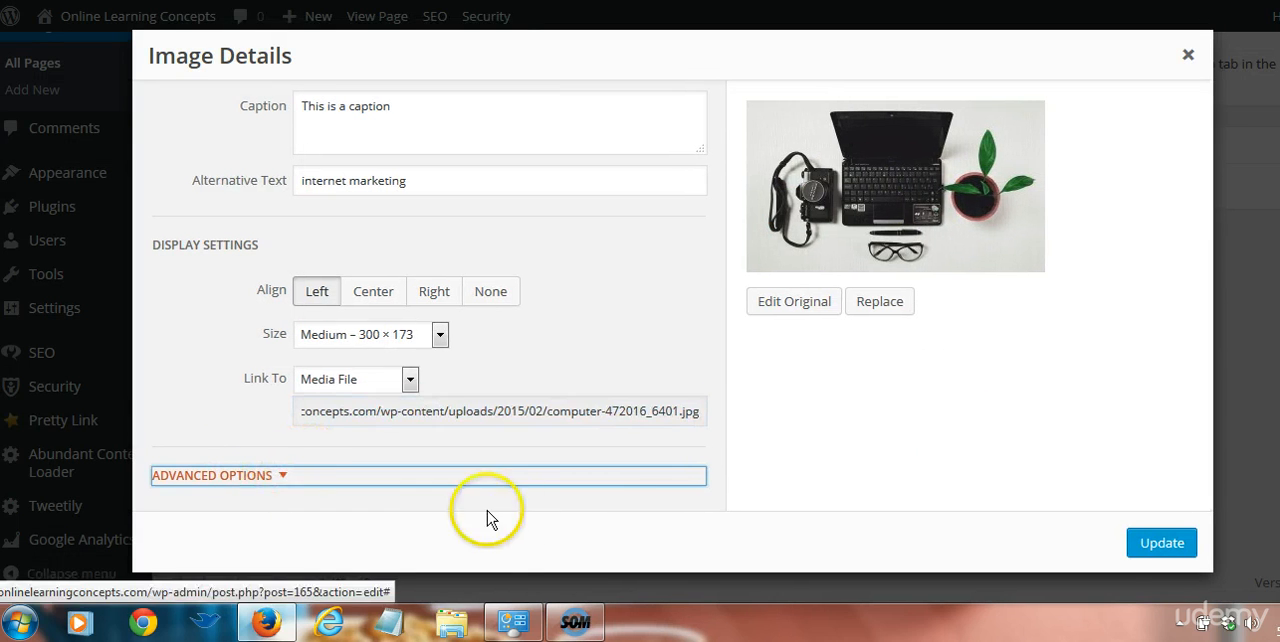
left_click(278, 476)
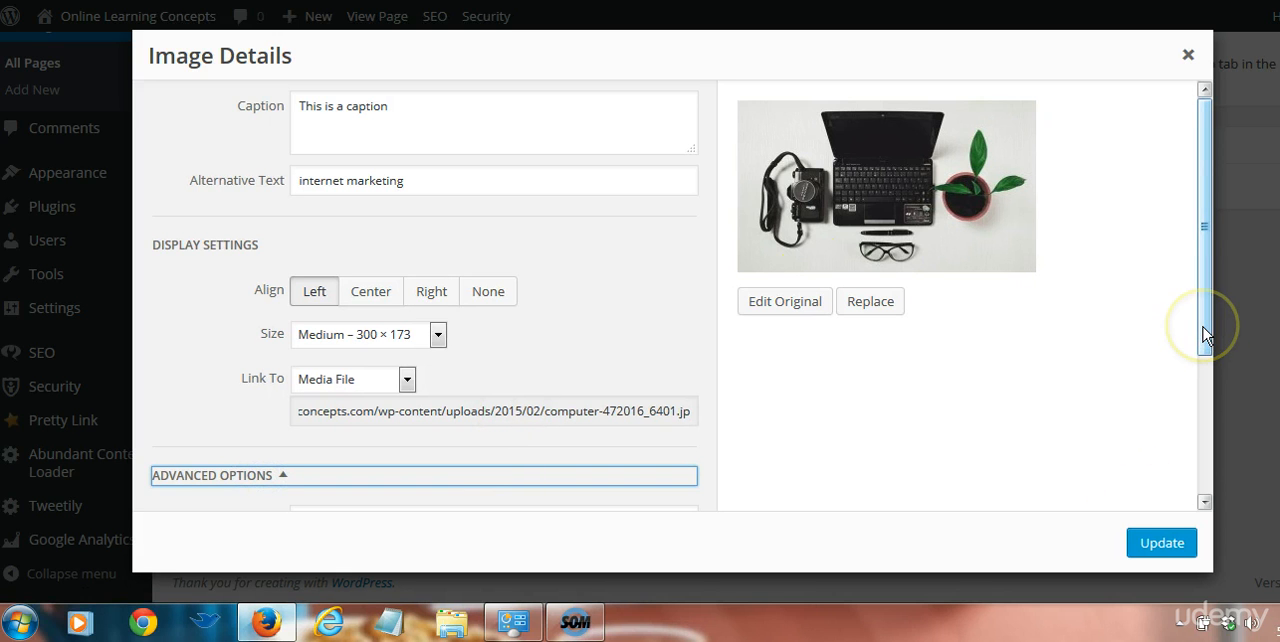
left_click(782, 300)
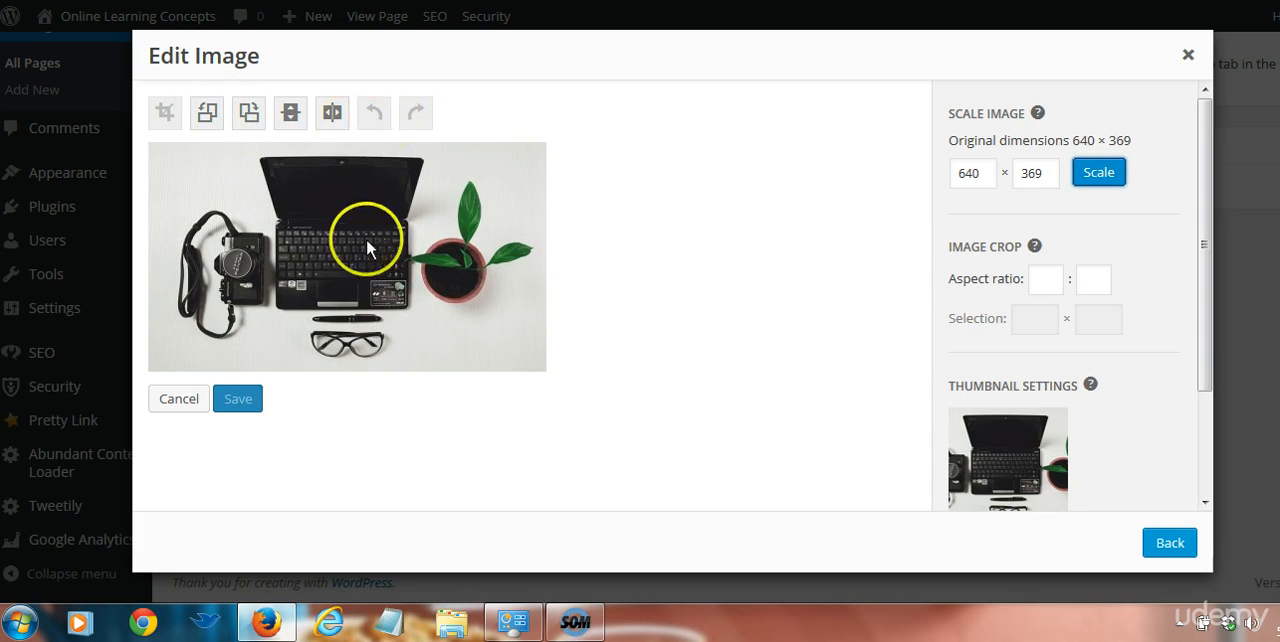
left_click_drag(1200, 398, 1210, 520)
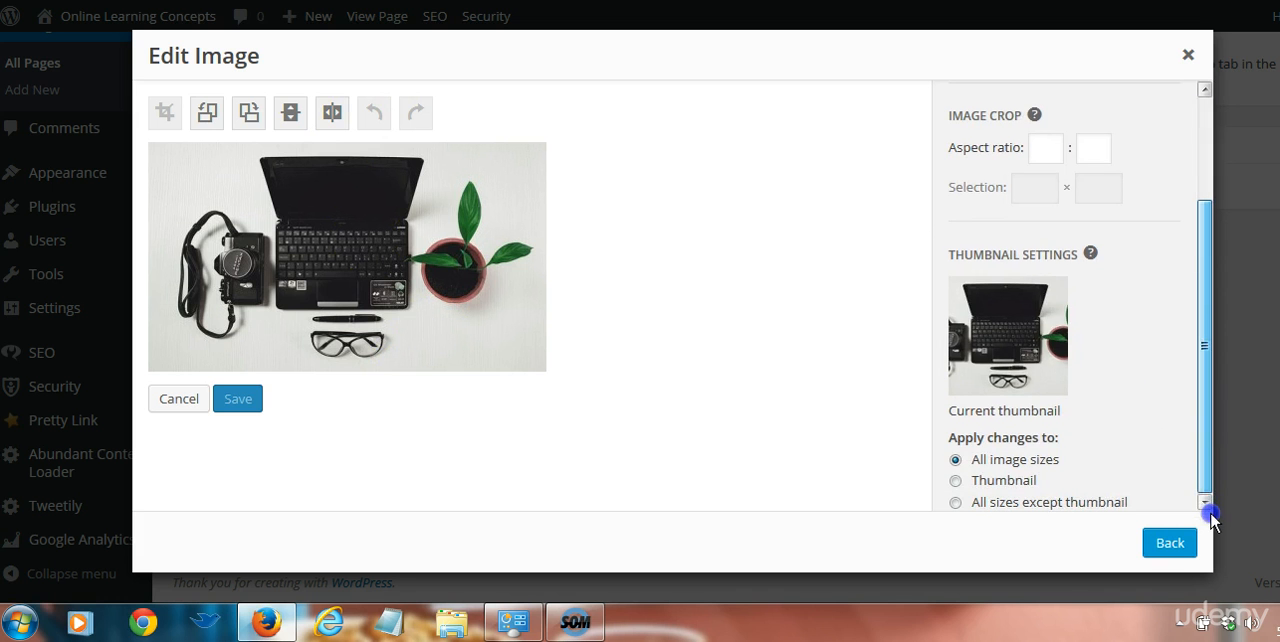
left_click(1169, 543)
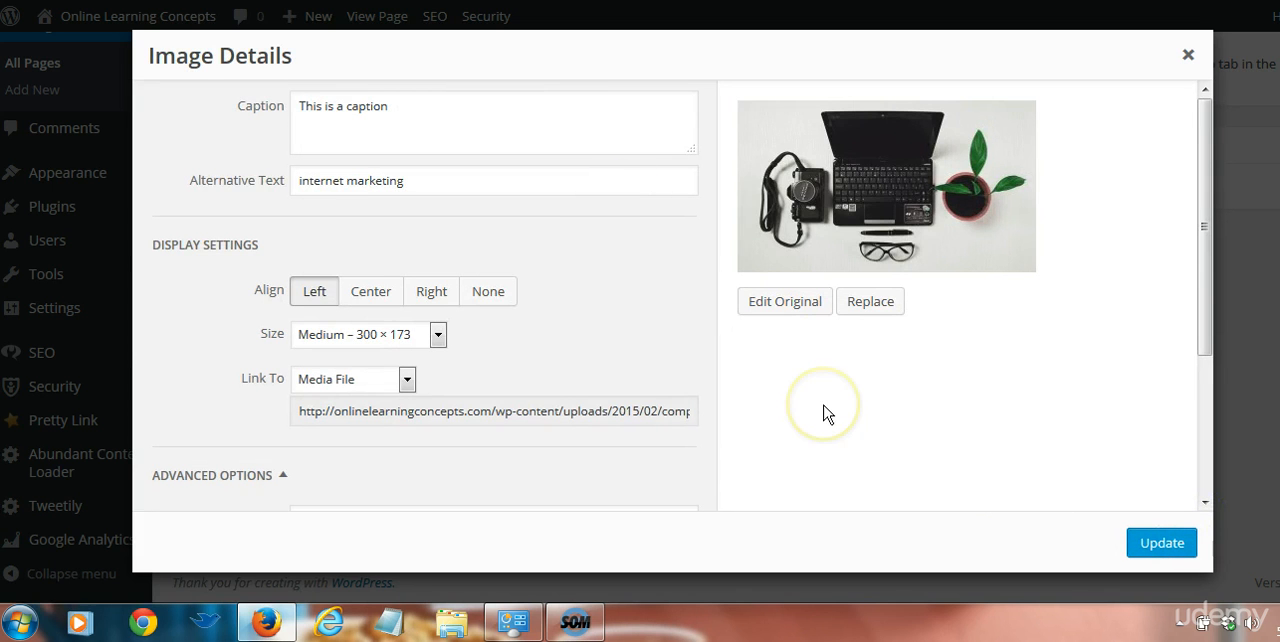
Apply the image details and save the Contact Page draft
left_click(1170, 547)
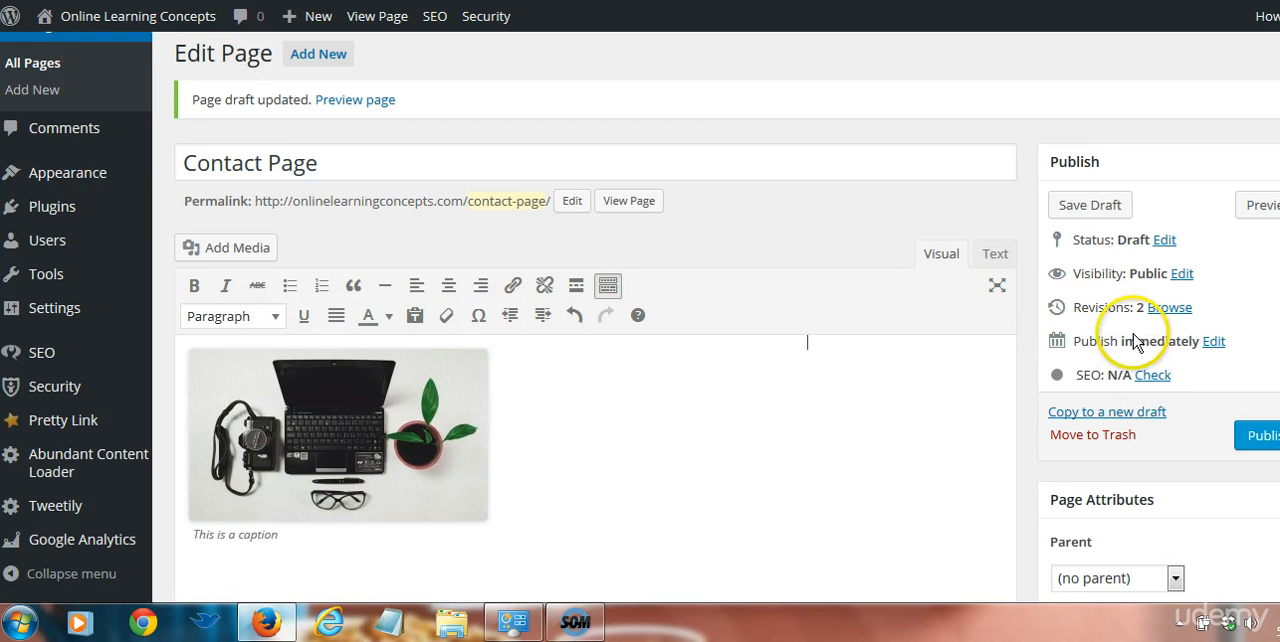
left_click(1092, 204)
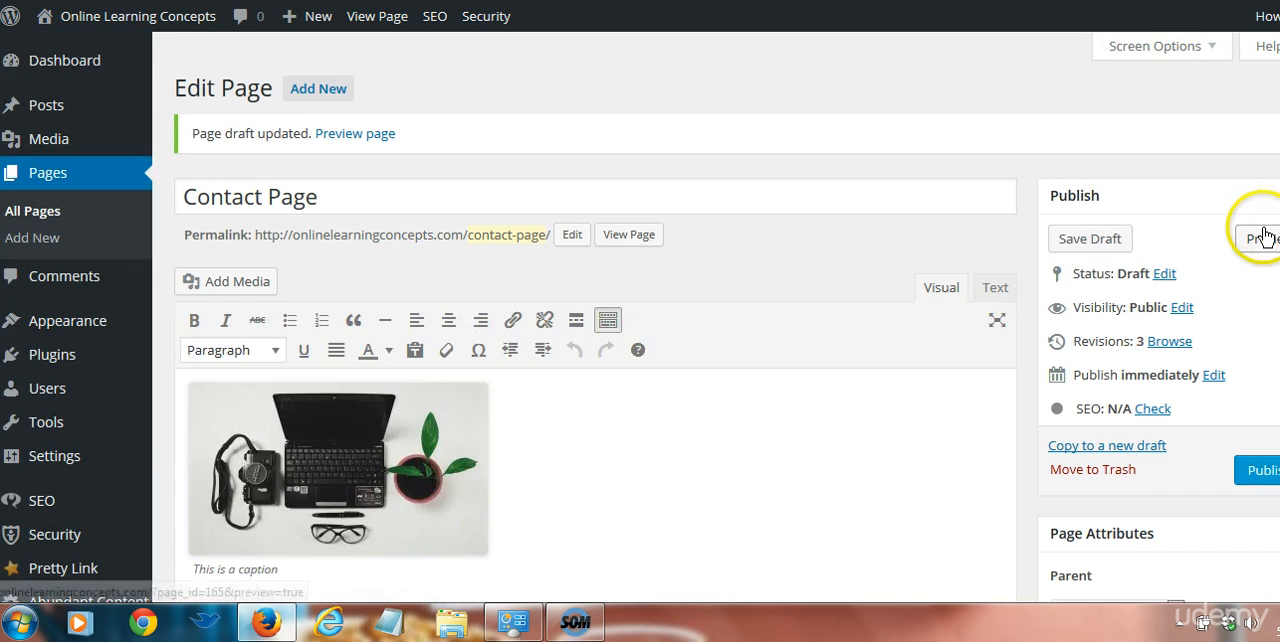
Preview the Contact Page draft and return to its editor
left_click(1255, 238)
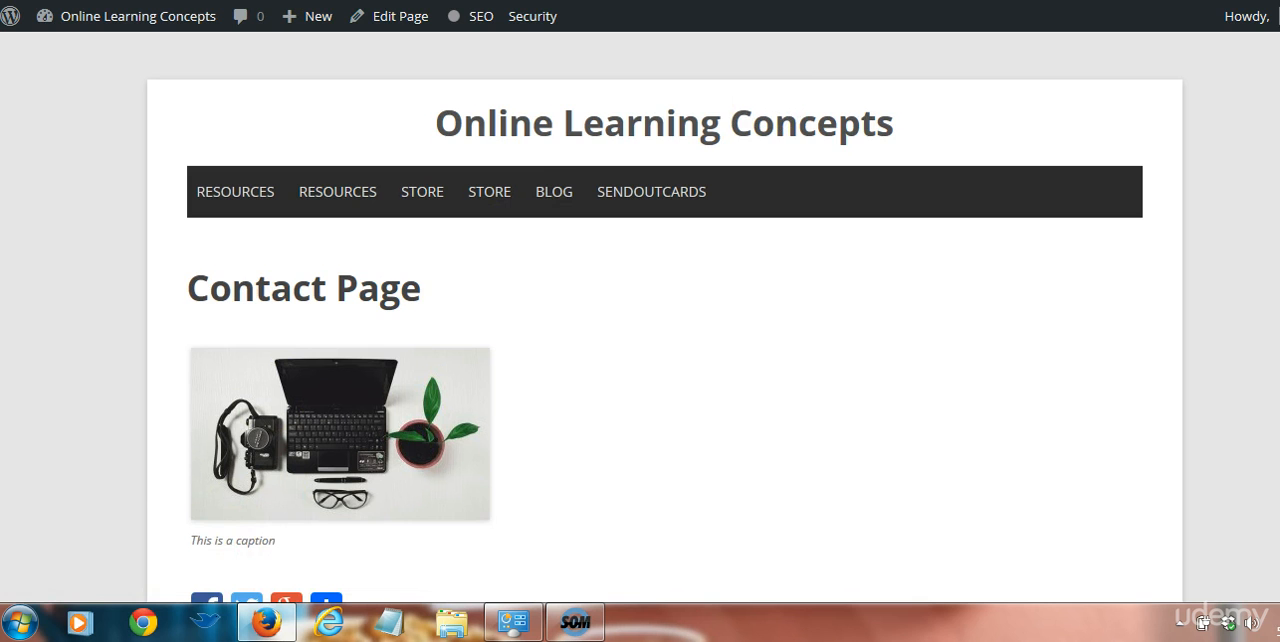
key("ctrl+w")
Remove the captioned laptop image from the Contact Page
left_click(393, 403)
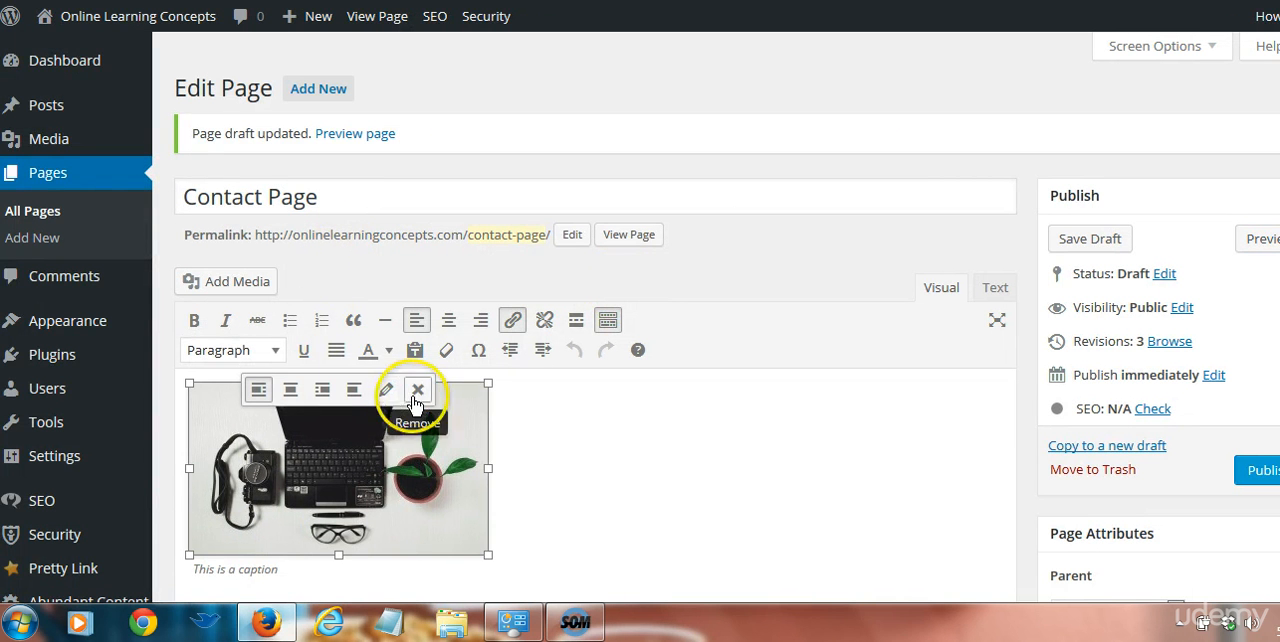
left_click(418, 390)
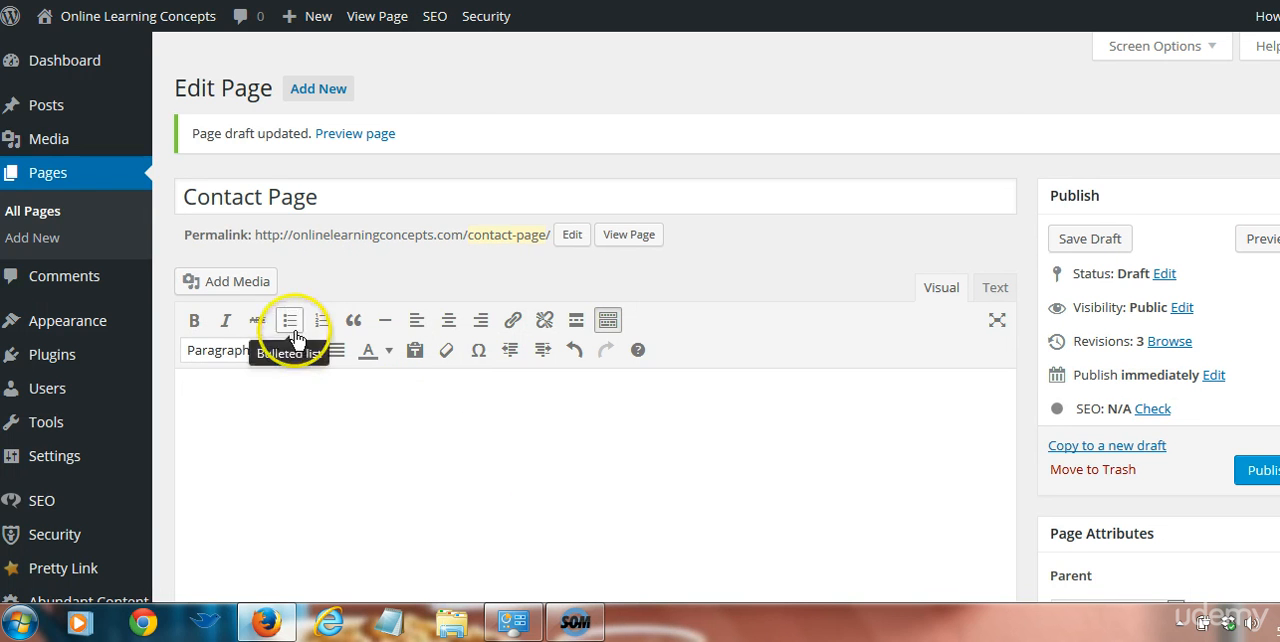
Upload the image file financial workshop from the Desktop to the media library through the Contact Page's media dialog
left_click(240, 281)
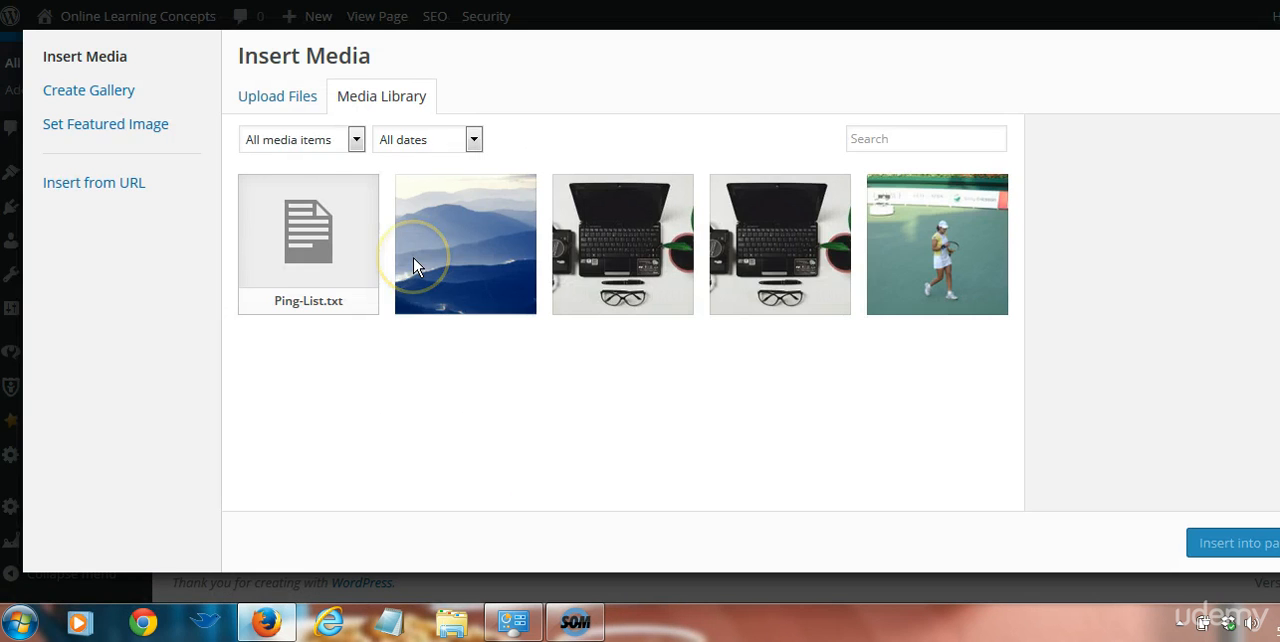
left_click(285, 98)
left_click(458, 130)
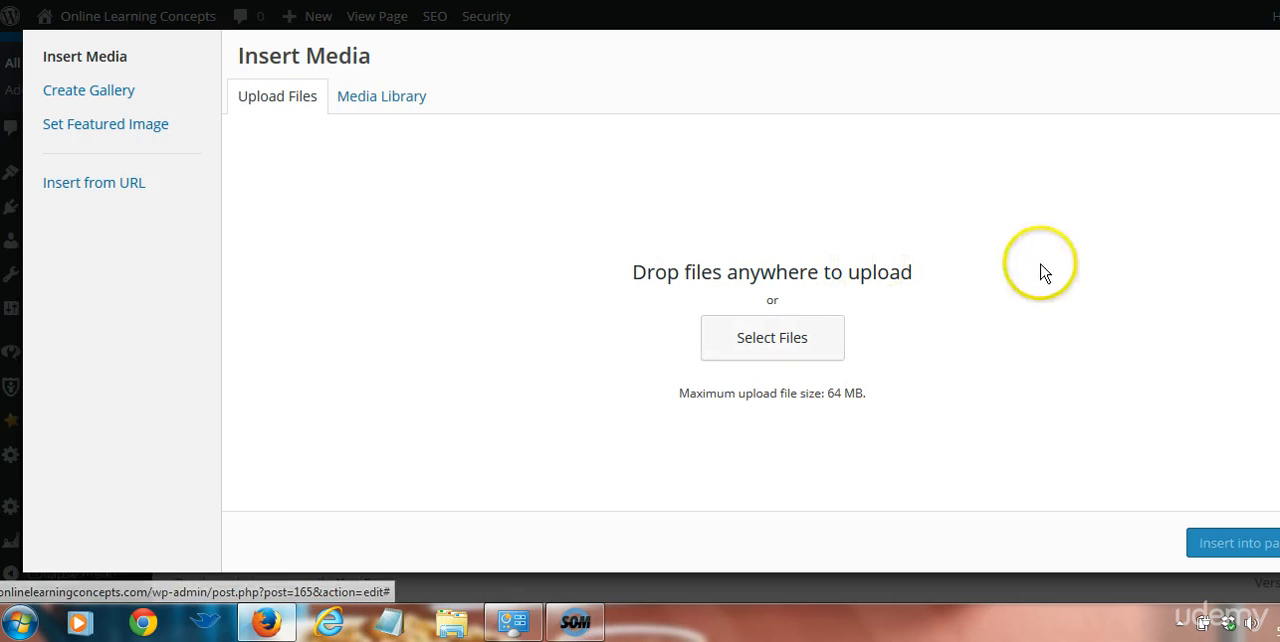
left_click(798, 348)
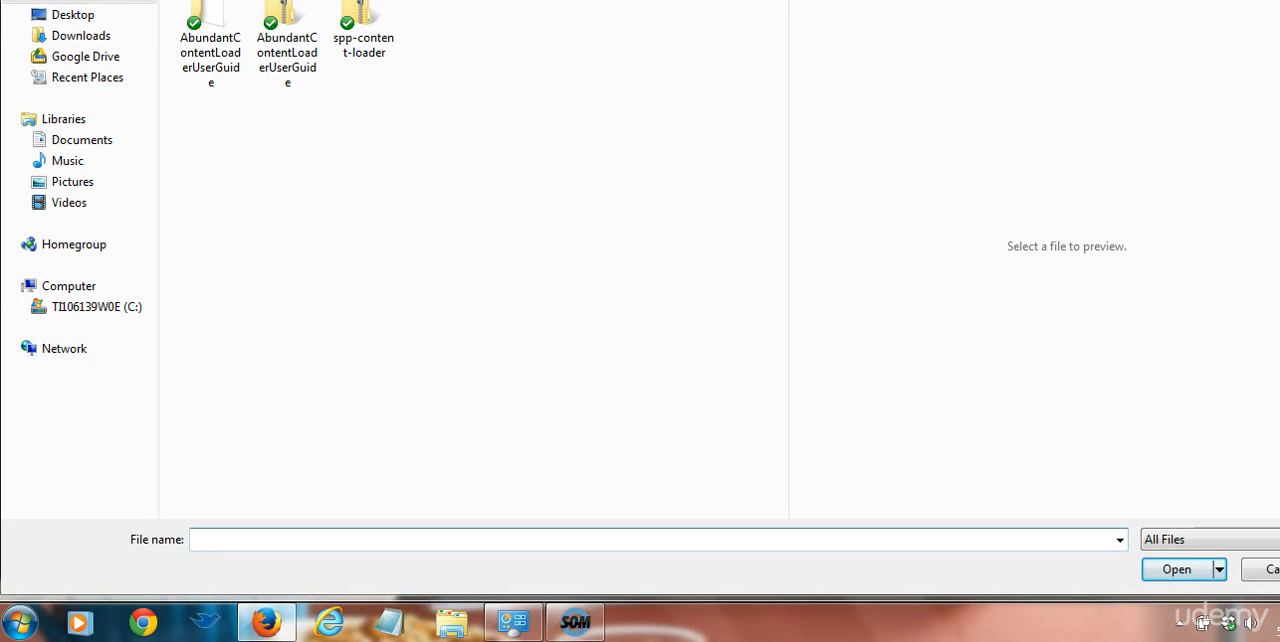
left_click(72, 16)
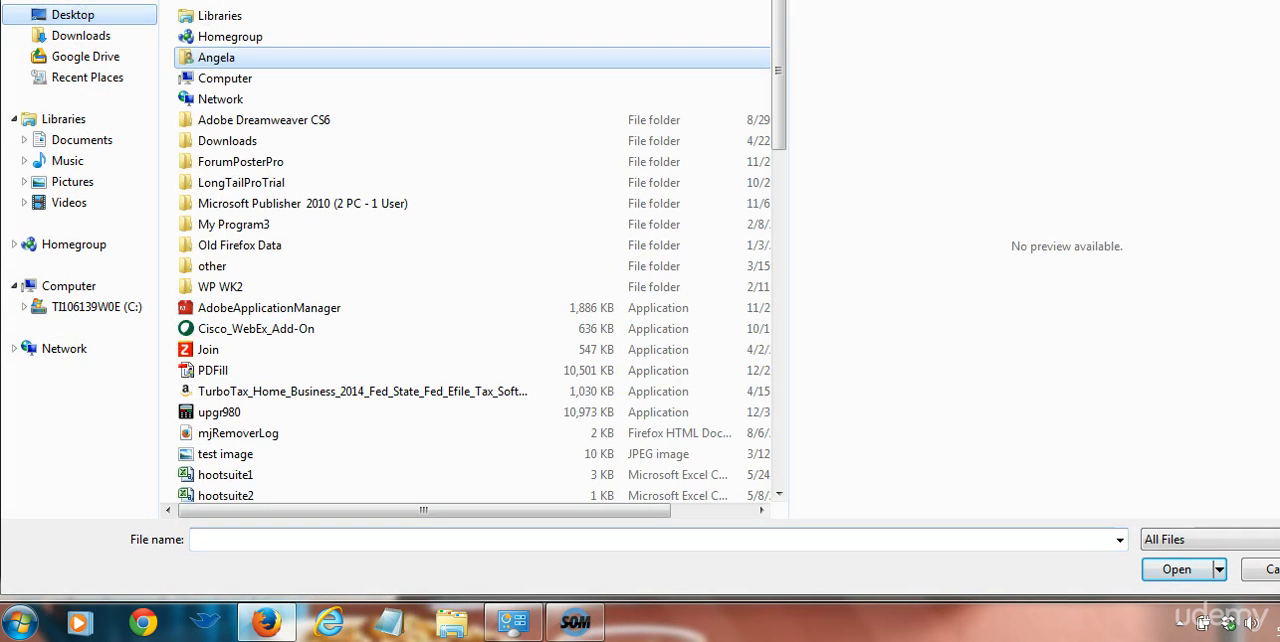
left_click_drag(775, 58, 778, 112)
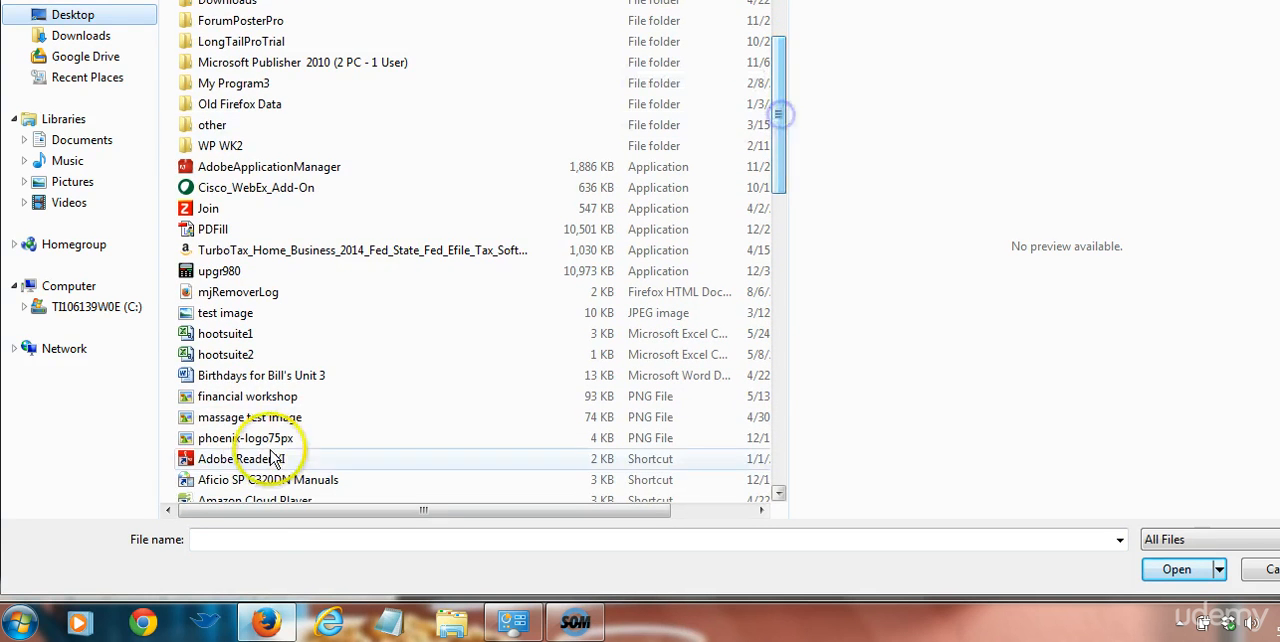
left_click(256, 398)
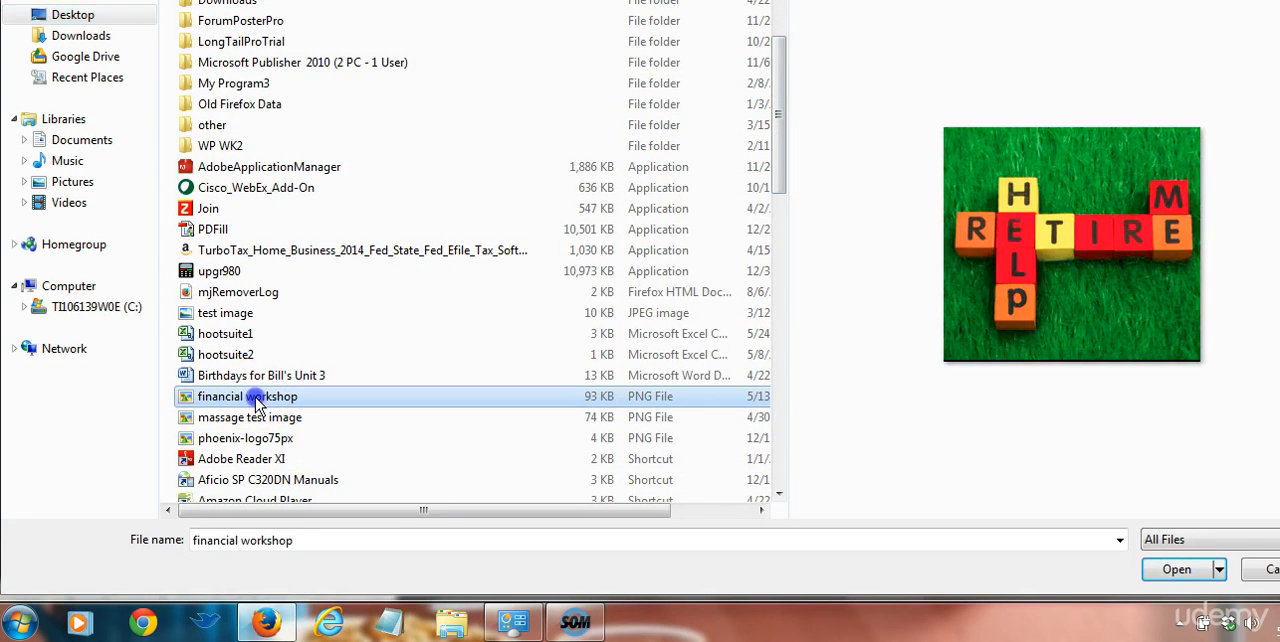
left_click(1176, 569)
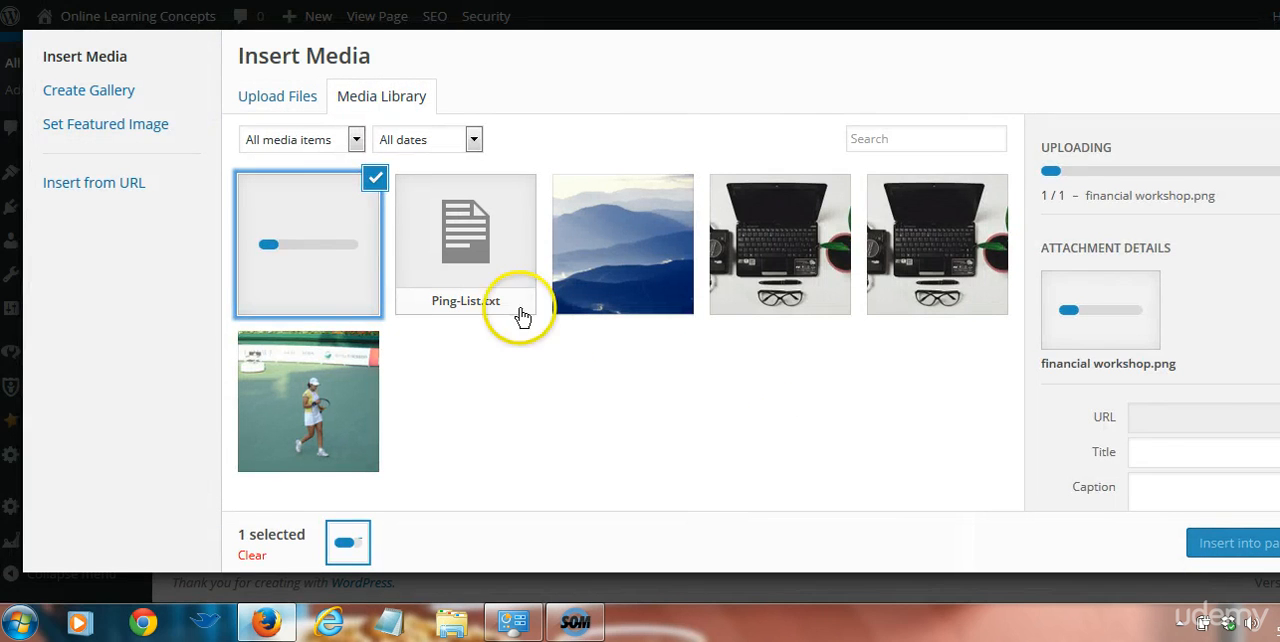
Select the uploaded financial-workshop.png image, keep its title, and insert it into the Contact Page
left_click(376, 186)
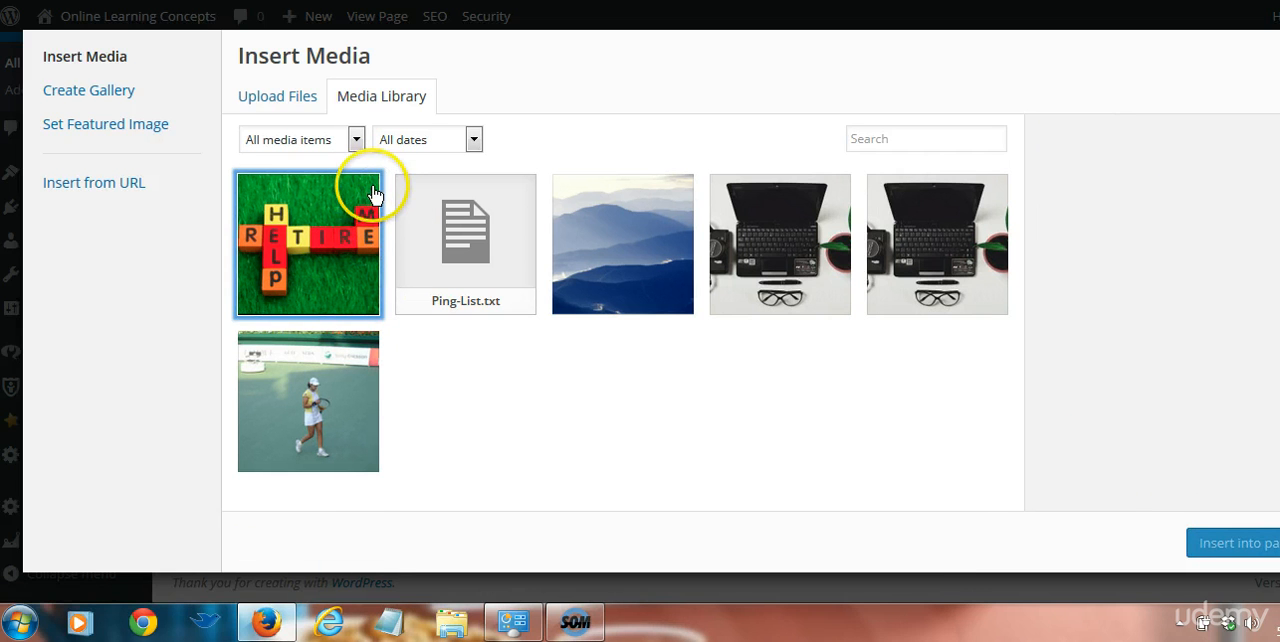
left_click(350, 214)
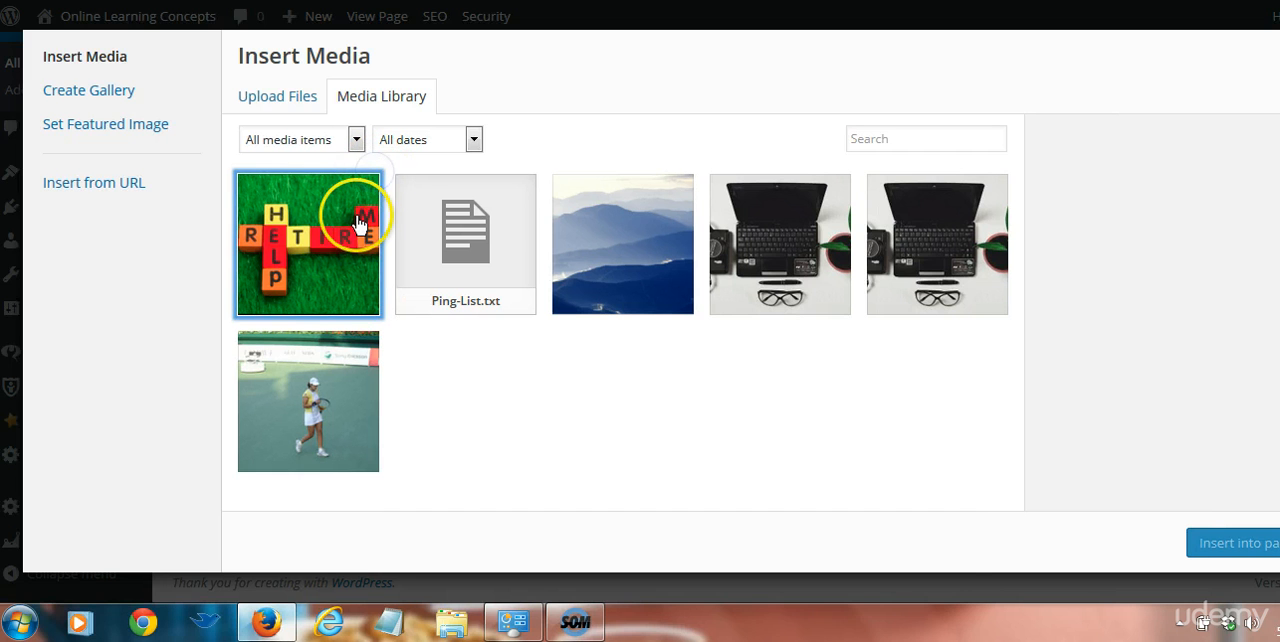
left_click(310, 245)
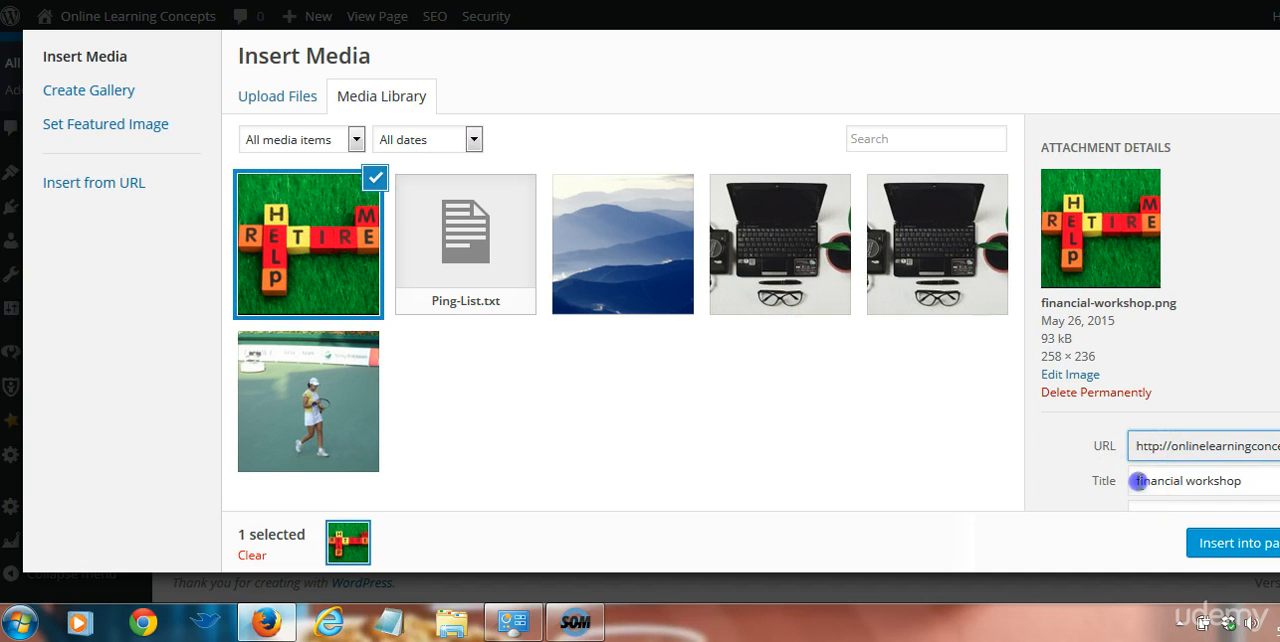
left_click_drag(1136, 480, 1245, 481)
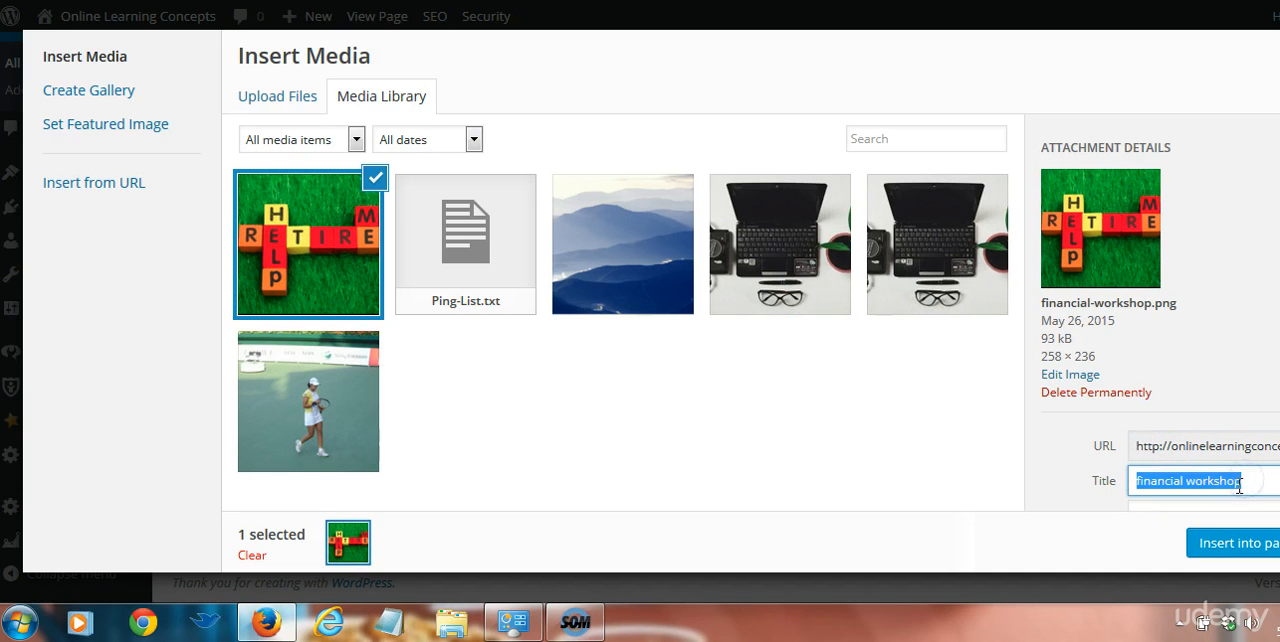
left_click(1240, 481)
scroll(1265, 312, "down", 3)
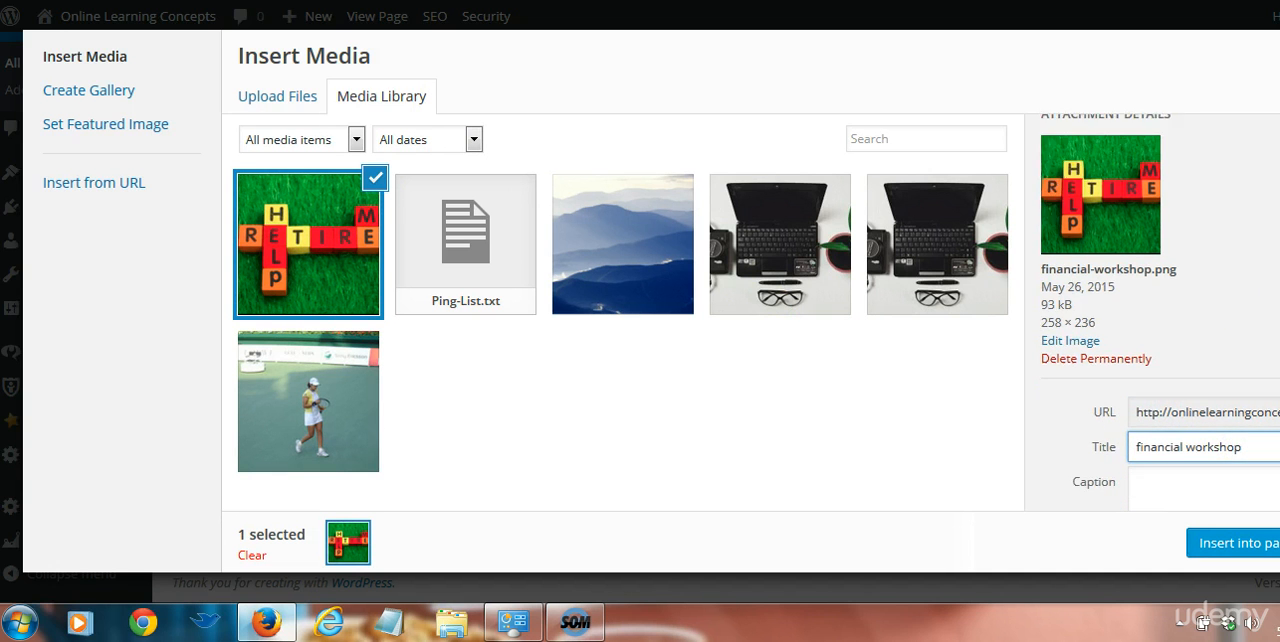
scroll(1160, 308, "up", 3)
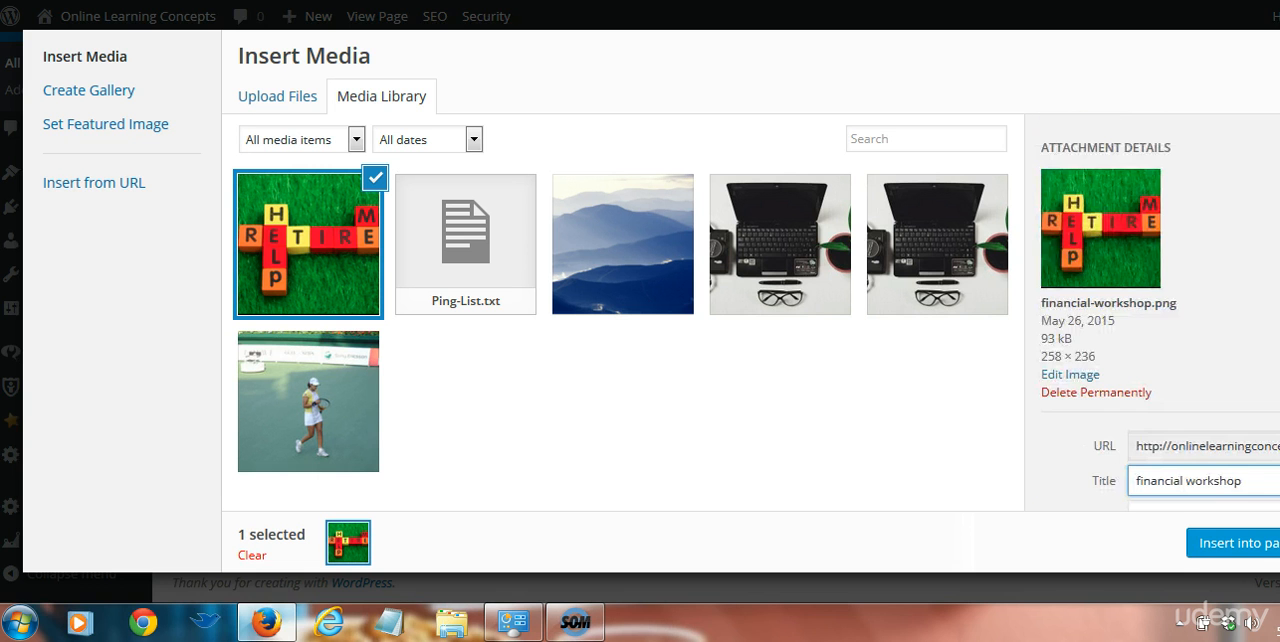
left_click(1238, 546)
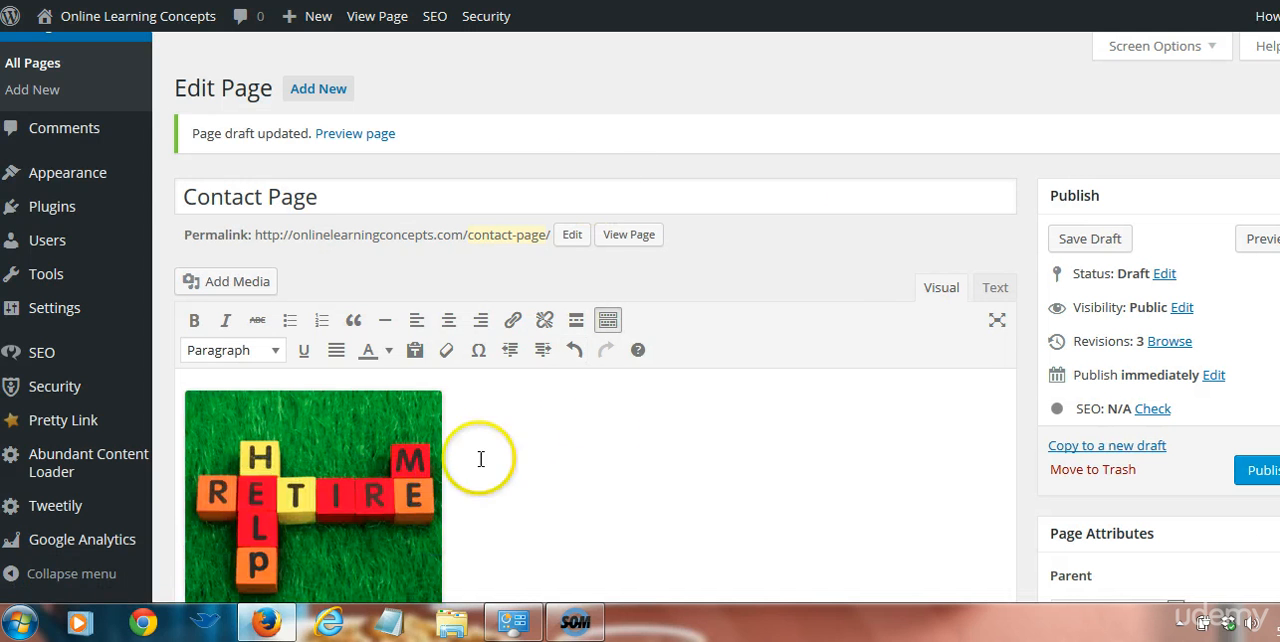
Remove the financial workshop image from the Contact Page content
left_click(360, 499)
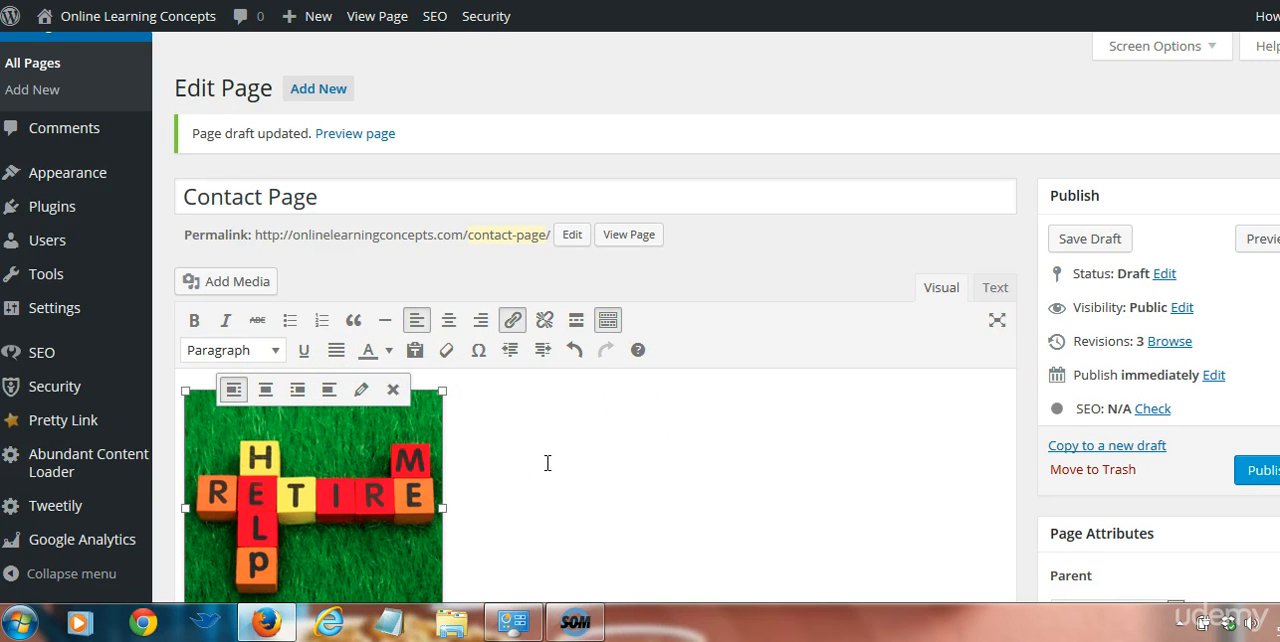
left_click(321, 498)
left_click(395, 393)
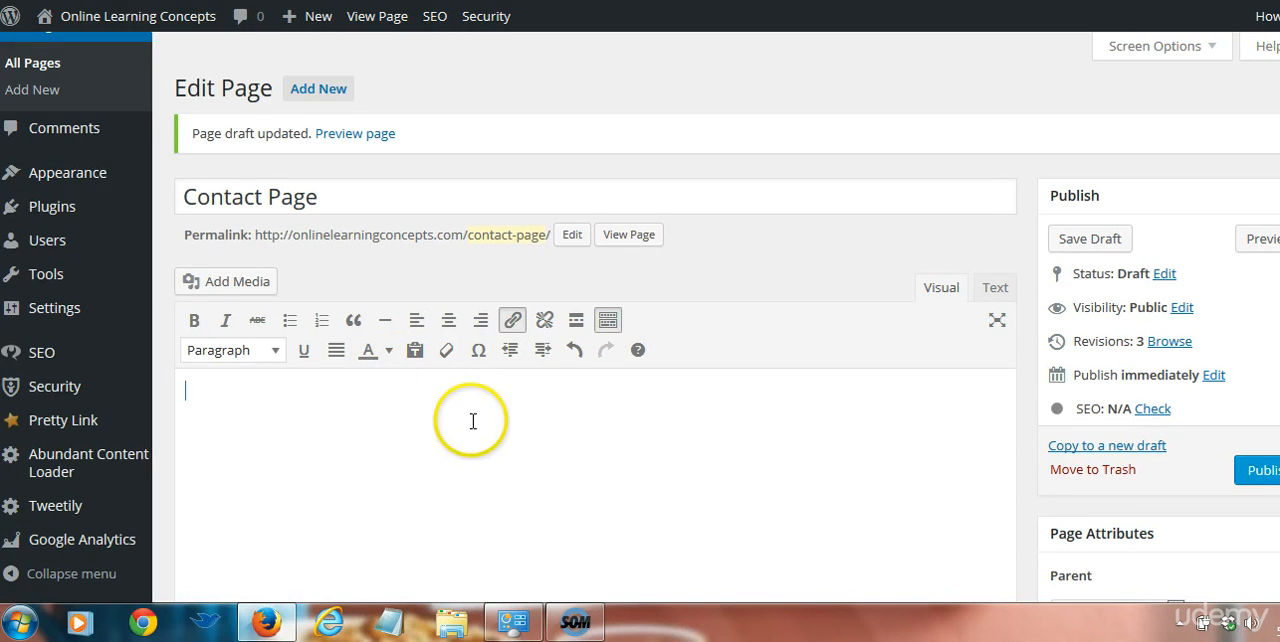
Copy the memorial video's share link from YouTube and paste it into the Contact Page's visual editor
left_click(496, 428)
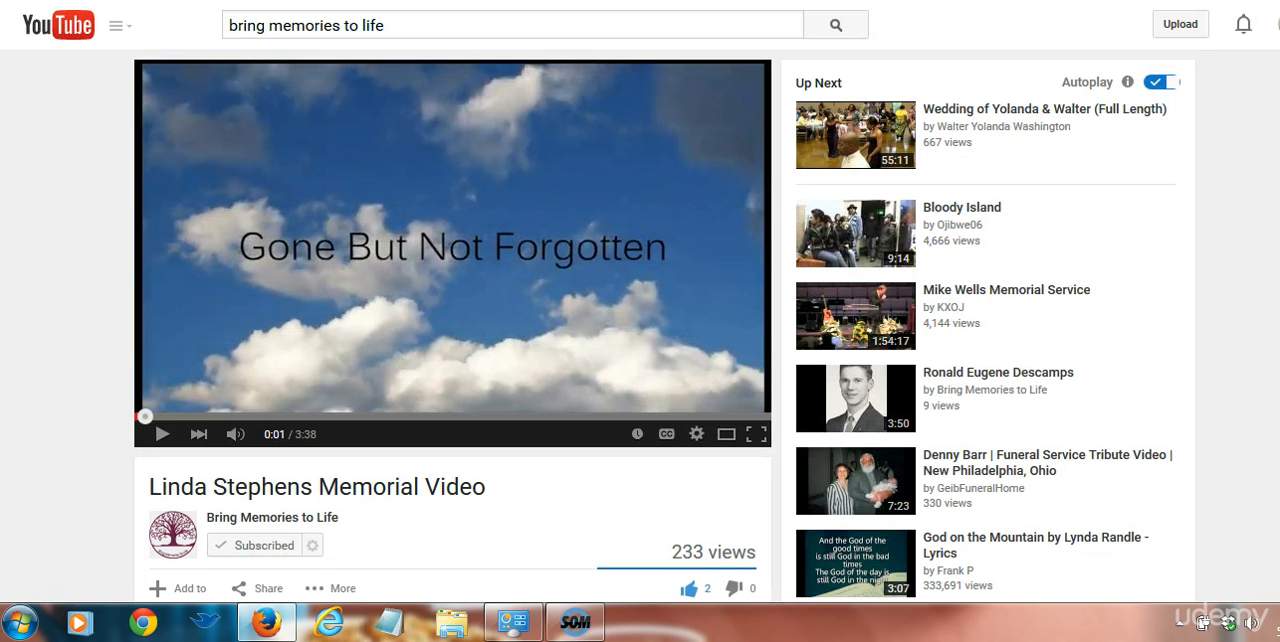
left_click(1180, 24)
scroll(391, 414, "down", 4)
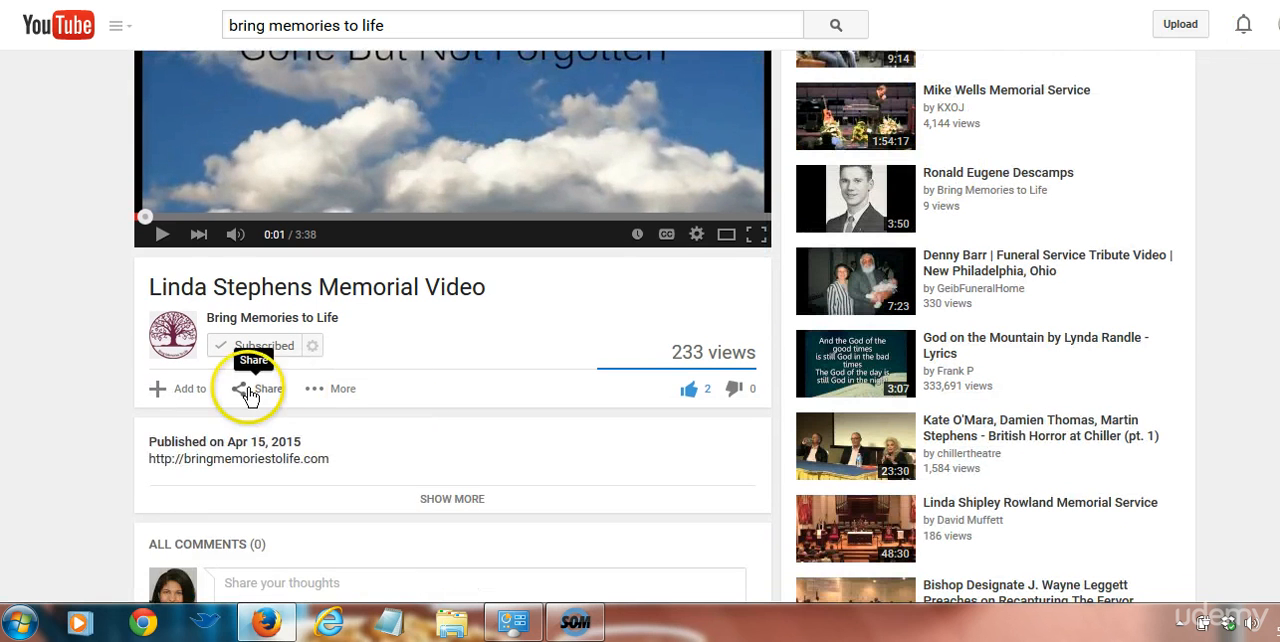
left_click(249, 395)
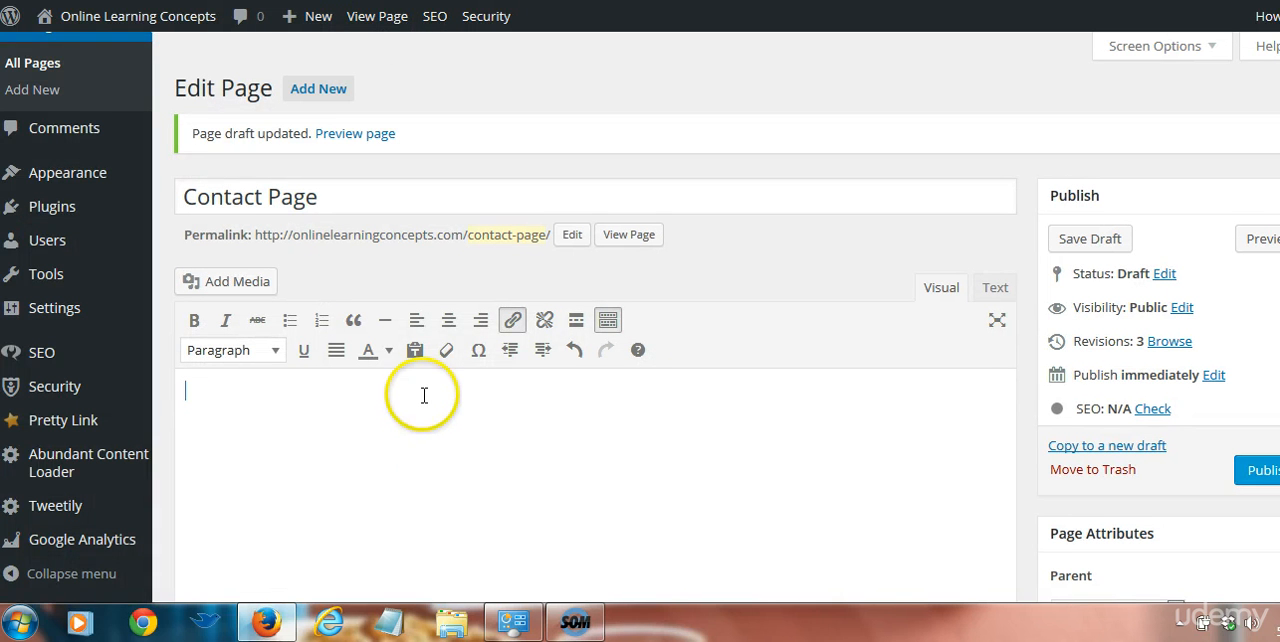
type("https://youtu.be/d5lcqPR3w")
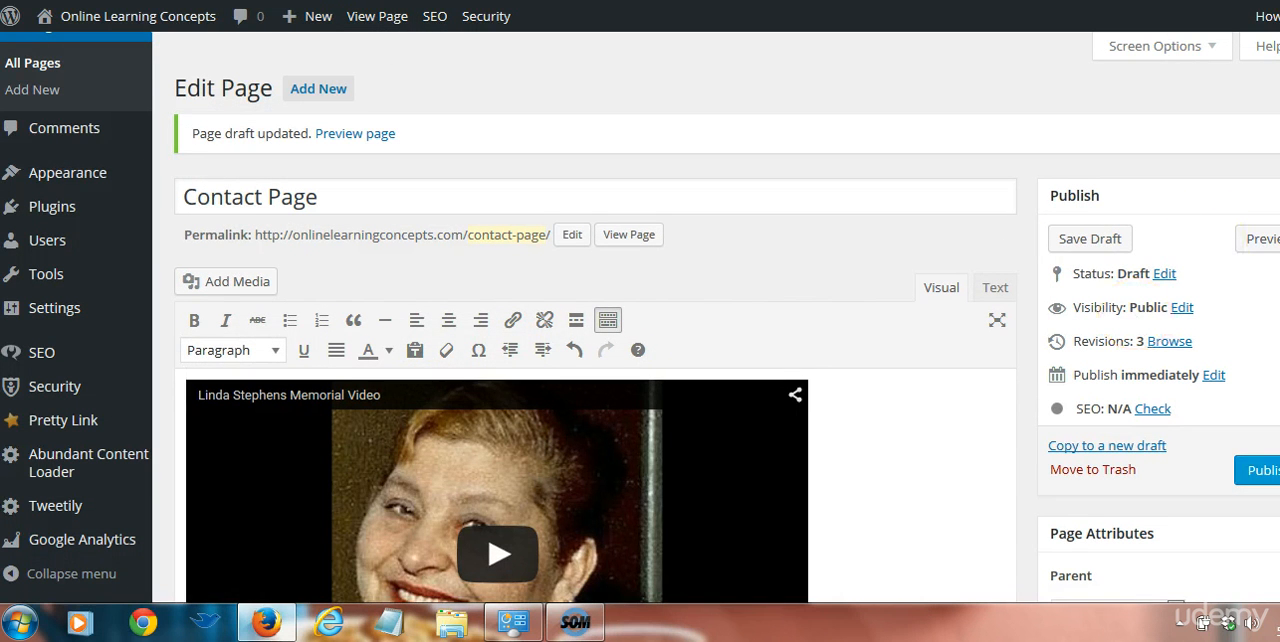
scroll(1110, 95, "down", 5)
scroll(1110, 95, "up", 5)
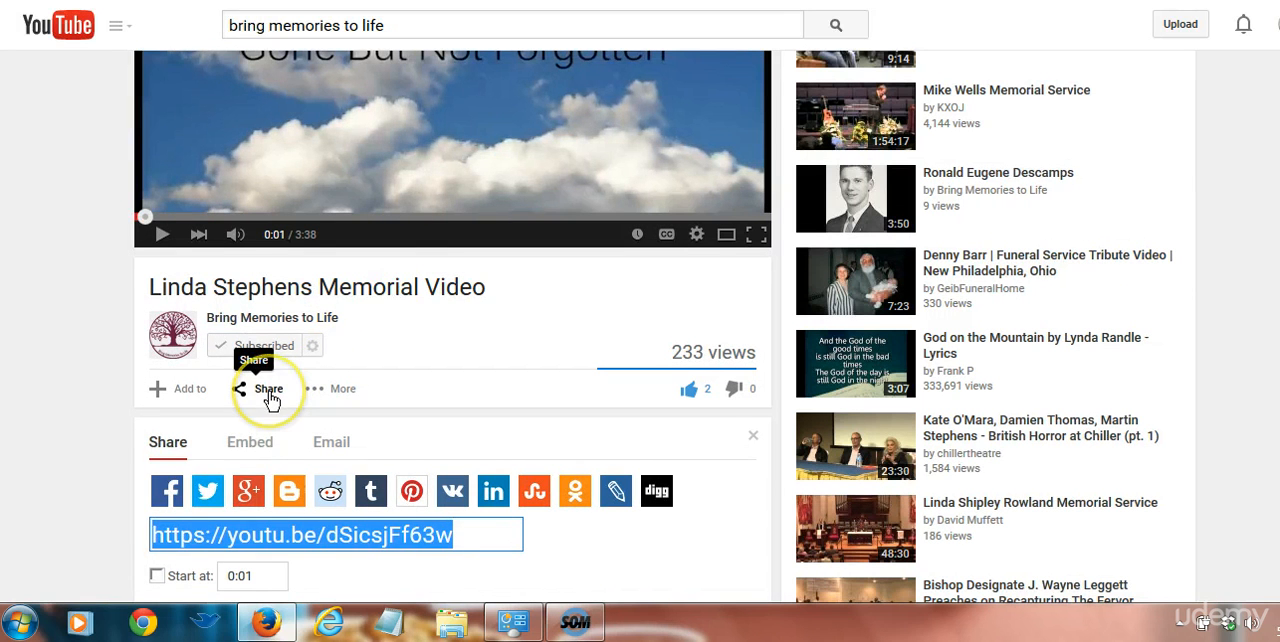
Copy the memorial video's embed code from YouTube and delete the link-embedded video from the Contact Page
left_click(252, 441)
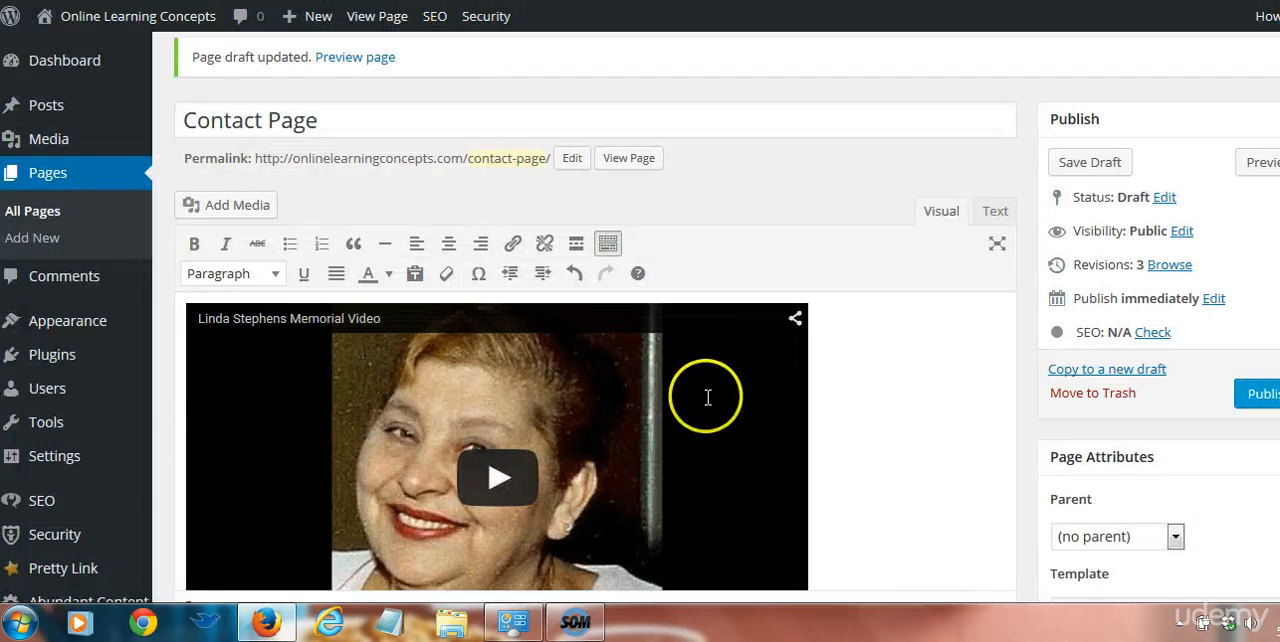
scroll(709, 400, "down", 1)
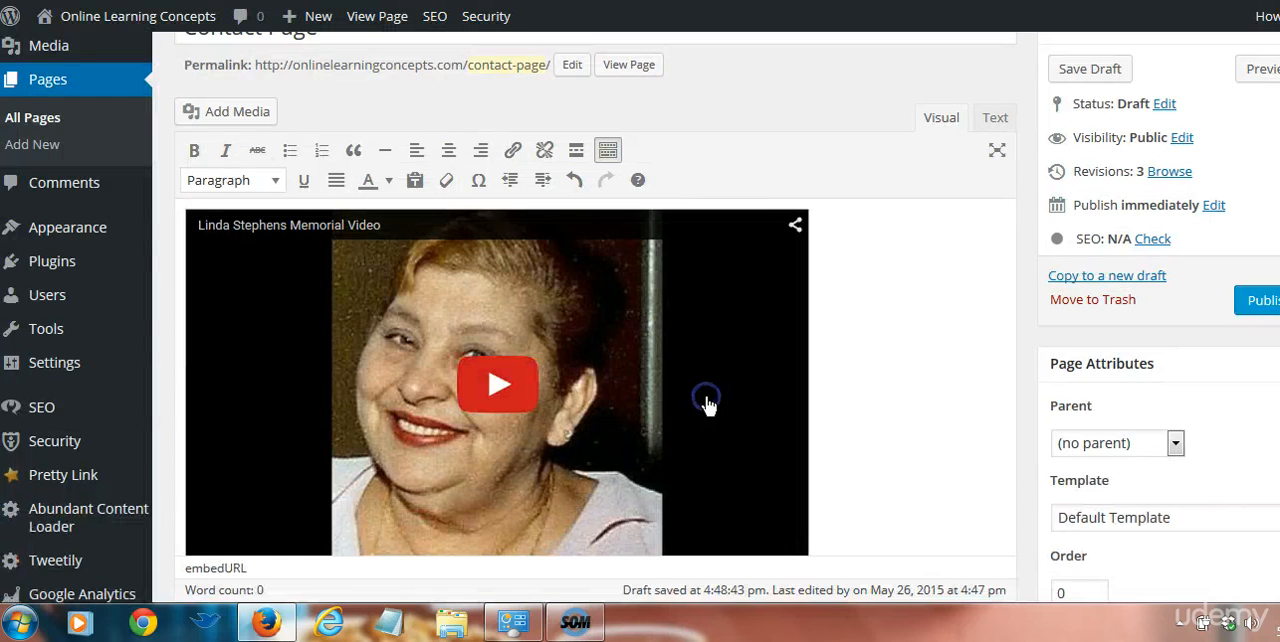
key("Delete")
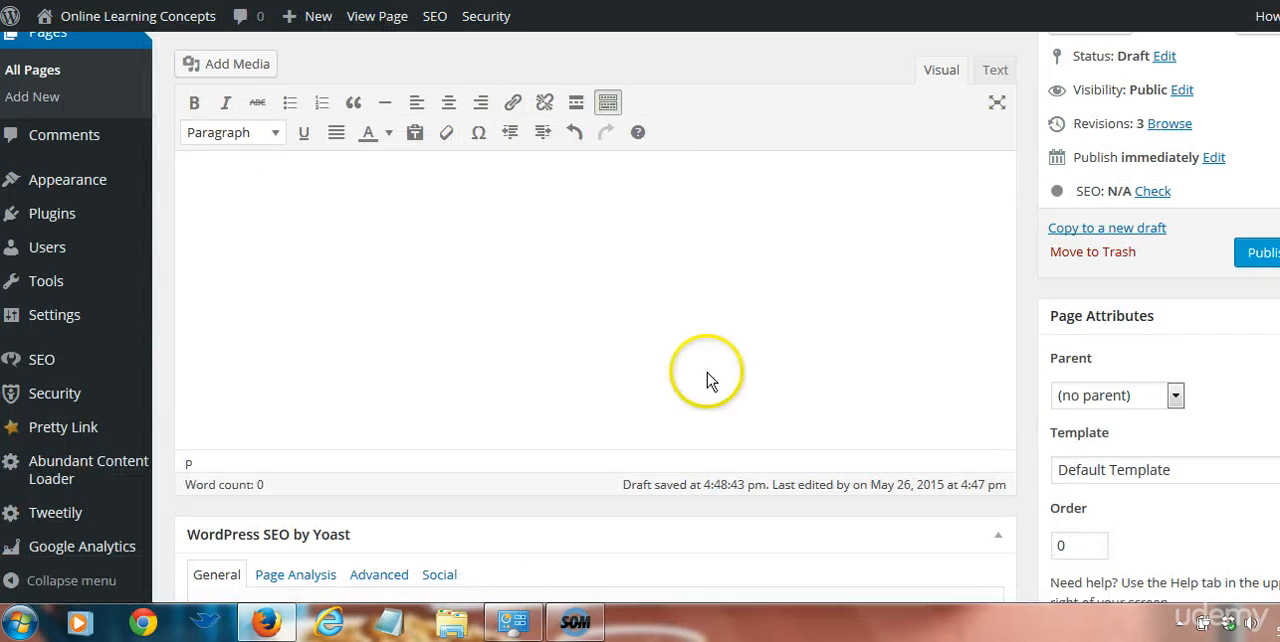
Paste the 560 by 315 iframe embed code into the Contact Page's HTML text view and return to the visual view
left_click(995, 72)
left_click(529, 163)
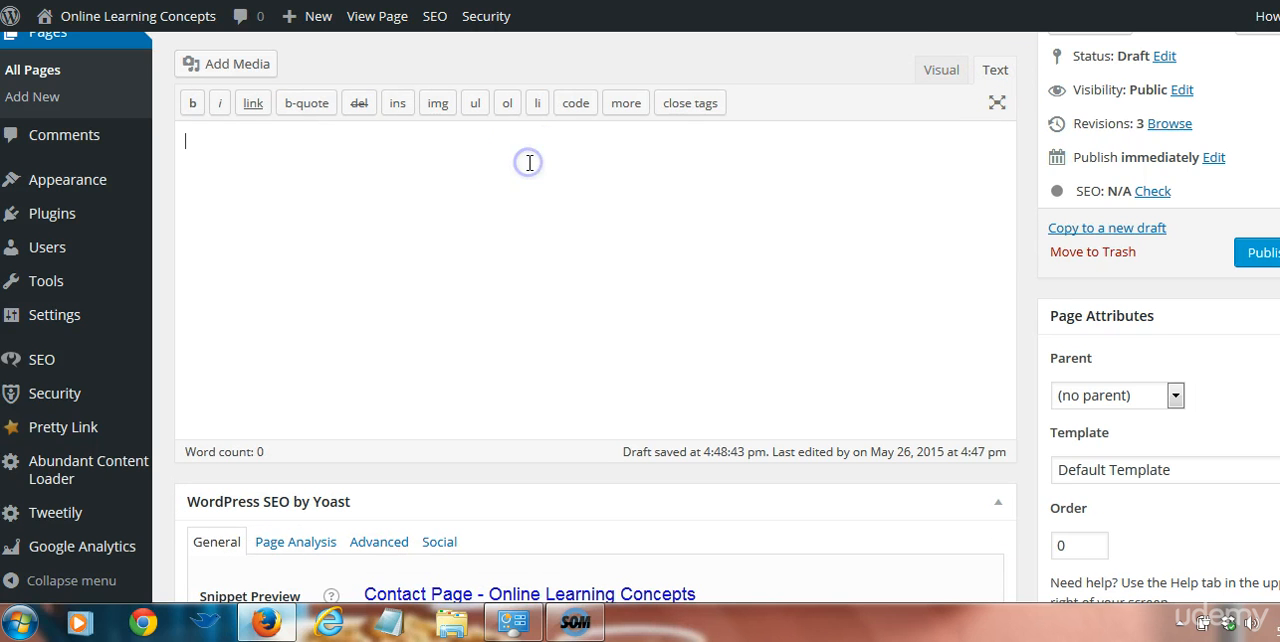
type("<iframe width=\"560\" height=\"315\" src=\"https://www.youtube.com/embed/dSicsjFf63w?rel=0\" frameborder=\"0\" allowfullscreen></iframe>")
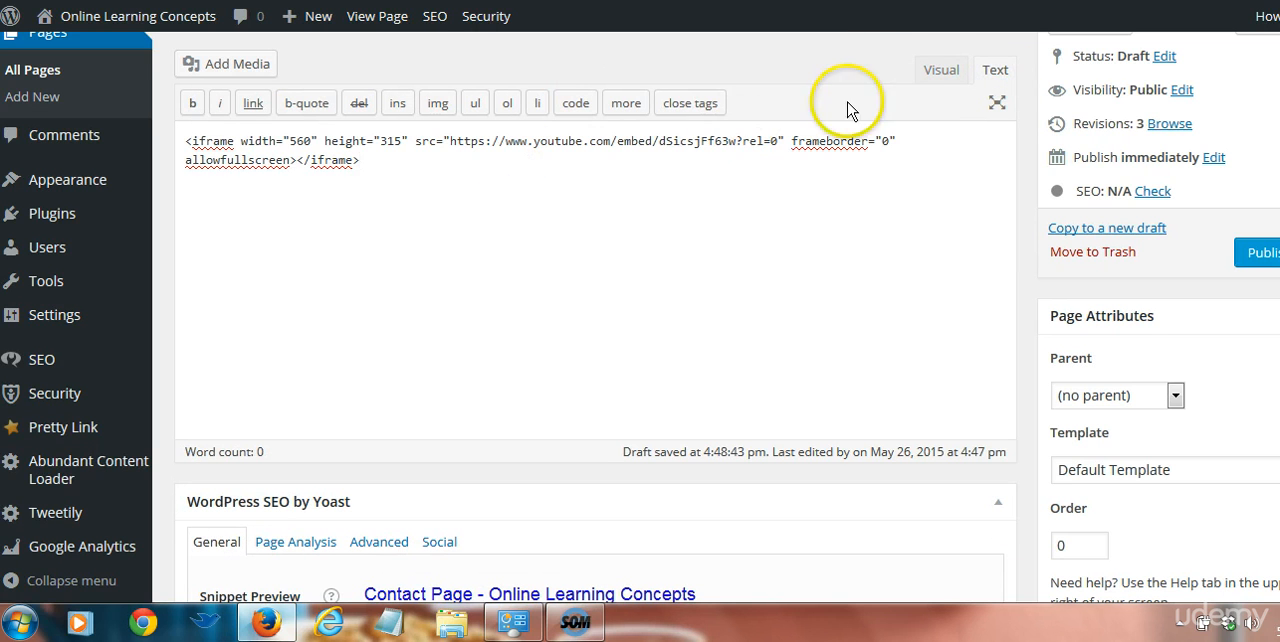
left_click(937, 72)
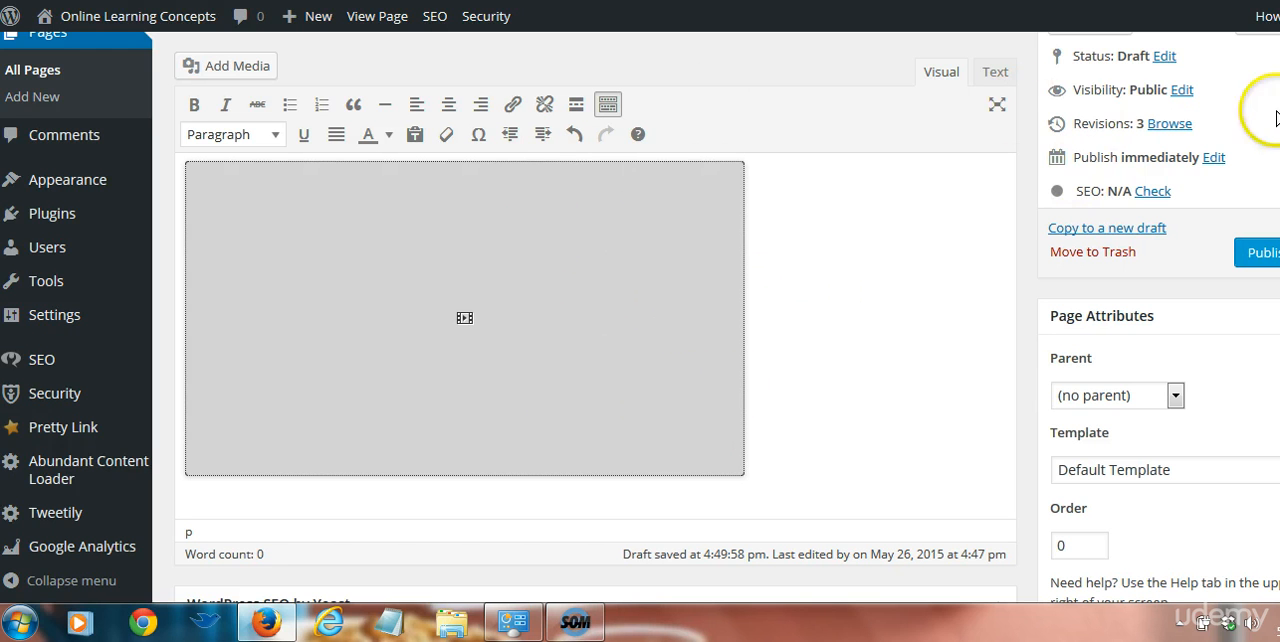
Save the Contact Page draft, preview it with the embedded video, and return to the editor
scroll(640, 320, "up", 4)
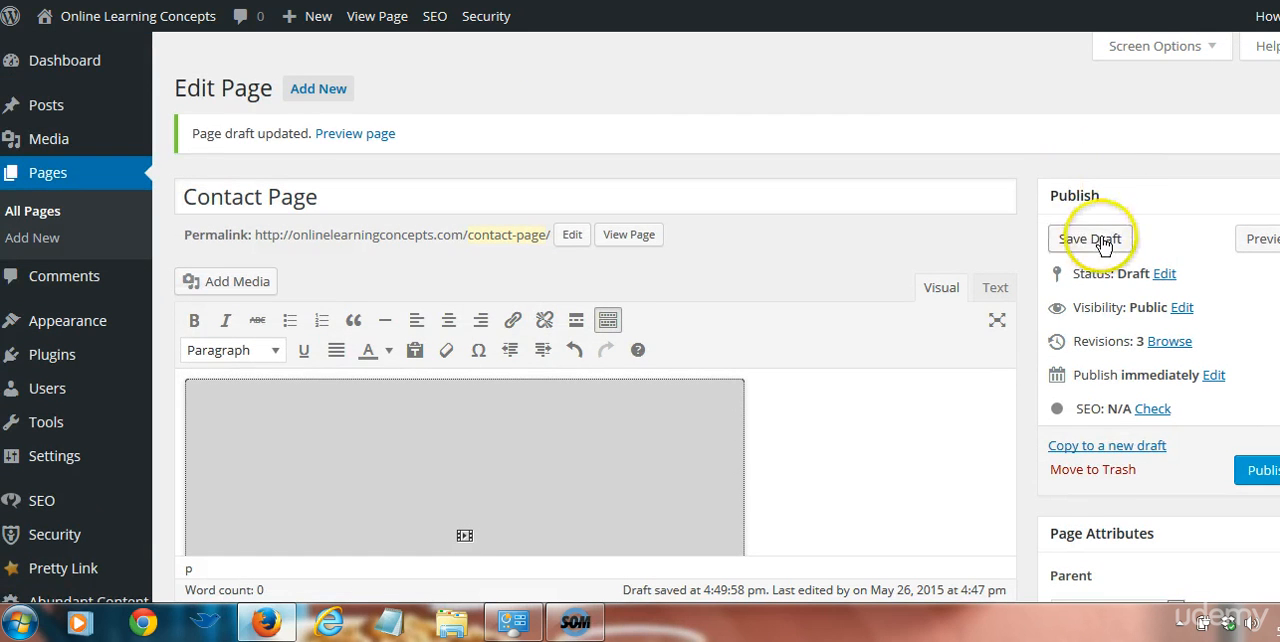
left_click(1090, 239)
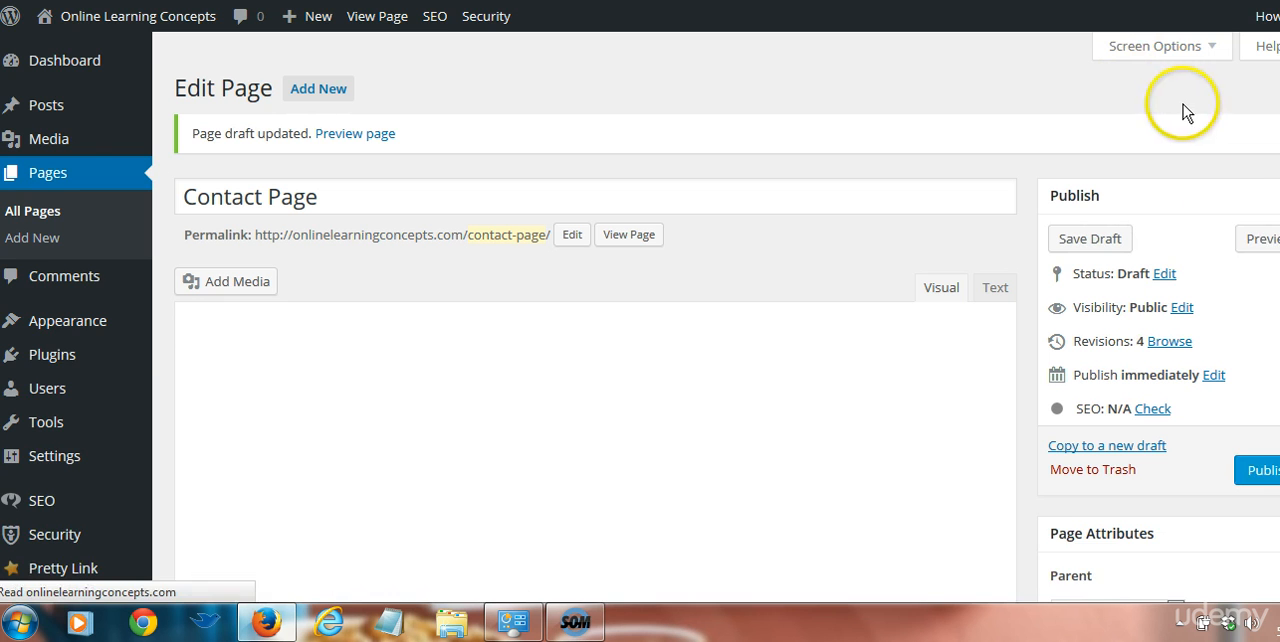
left_click(1258, 223)
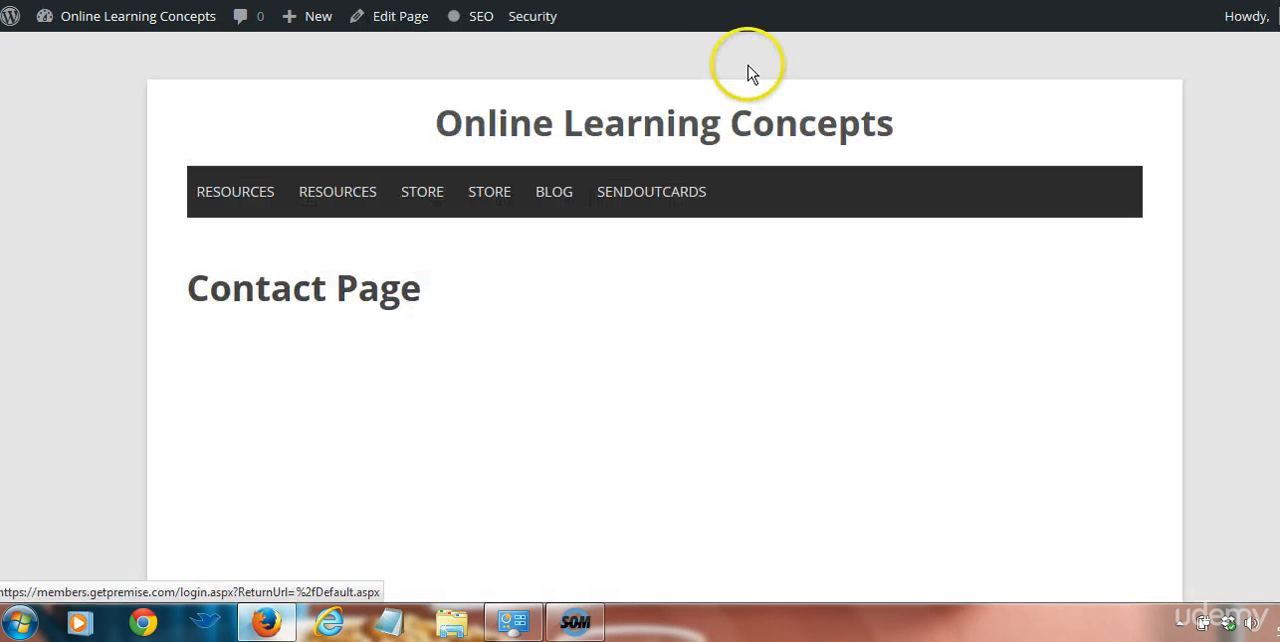
scroll(1175, 55, "down", 3)
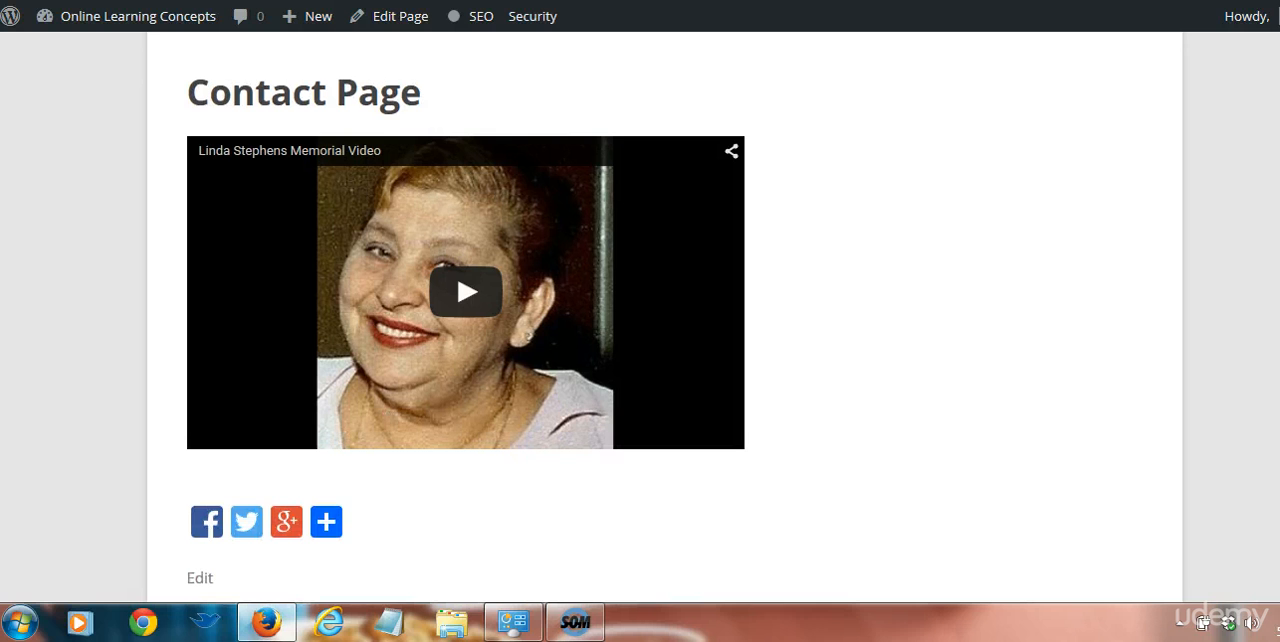
left_click(796, 2)
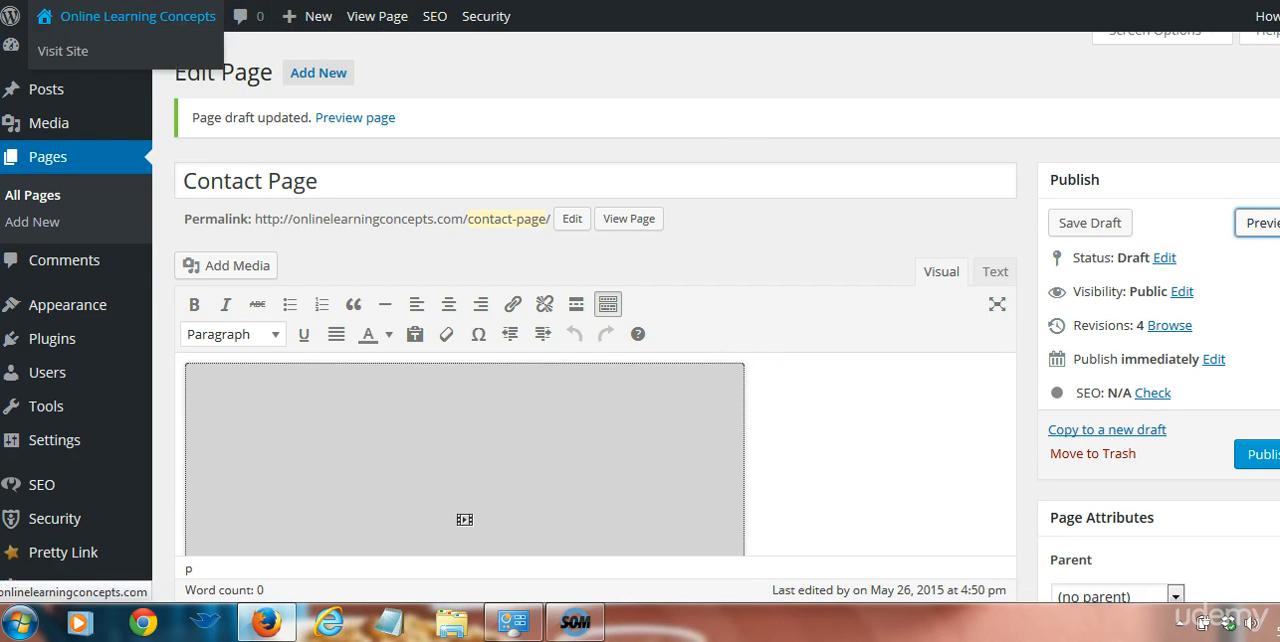
Examine the media dialog's Create Gallery, Set Featured Image and Insert from URL options, and close it without inserting anything
left_click(464, 458)
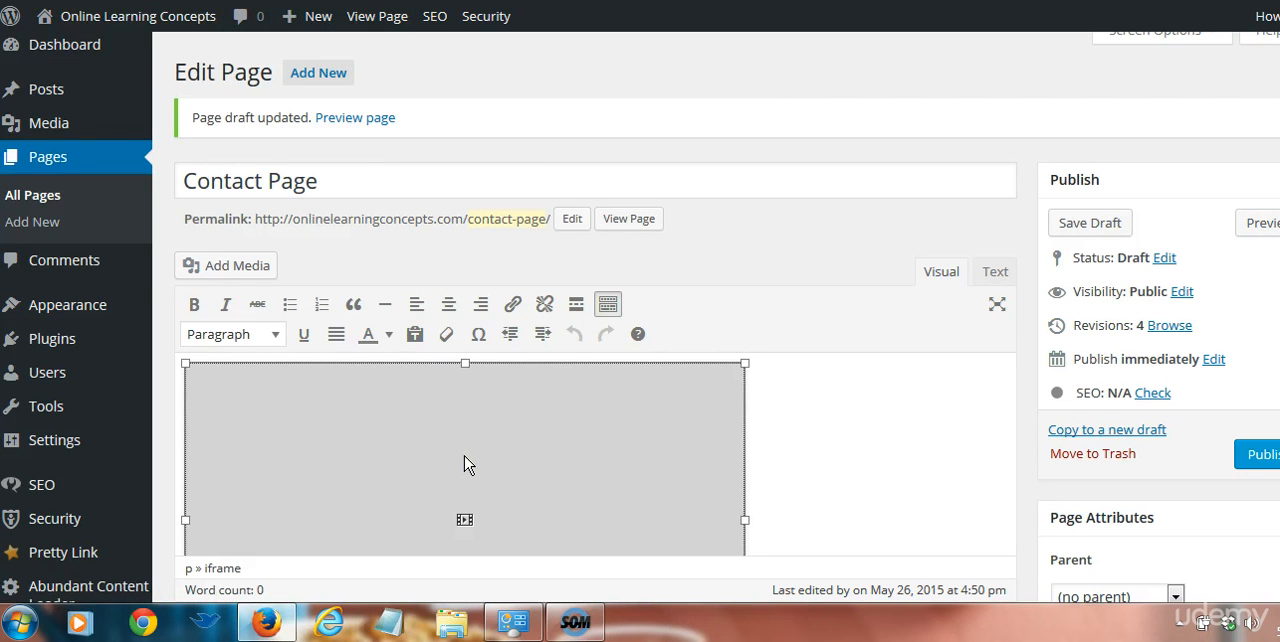
left_click(211, 263)
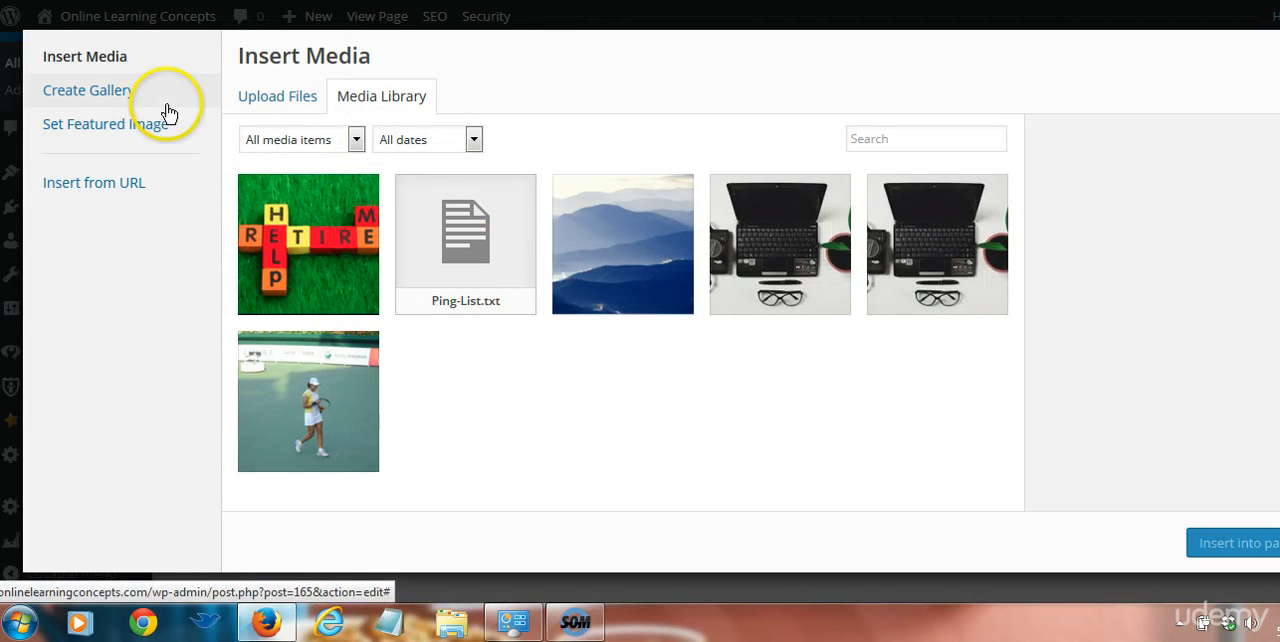
left_click(115, 95)
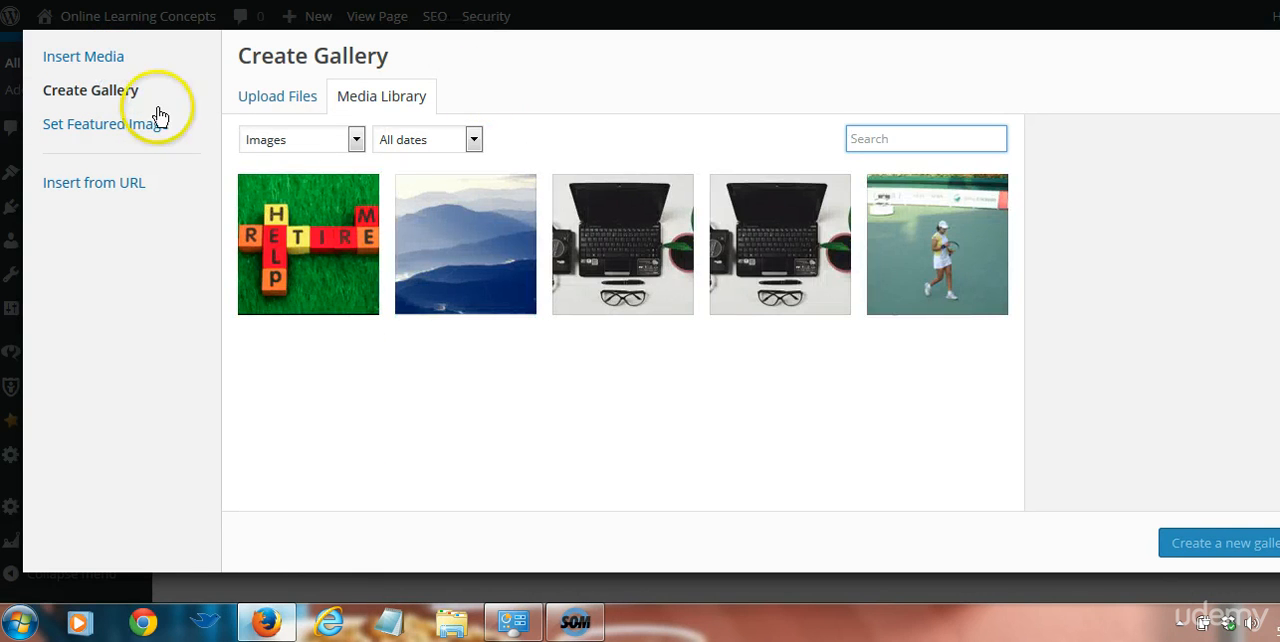
left_click(117, 130)
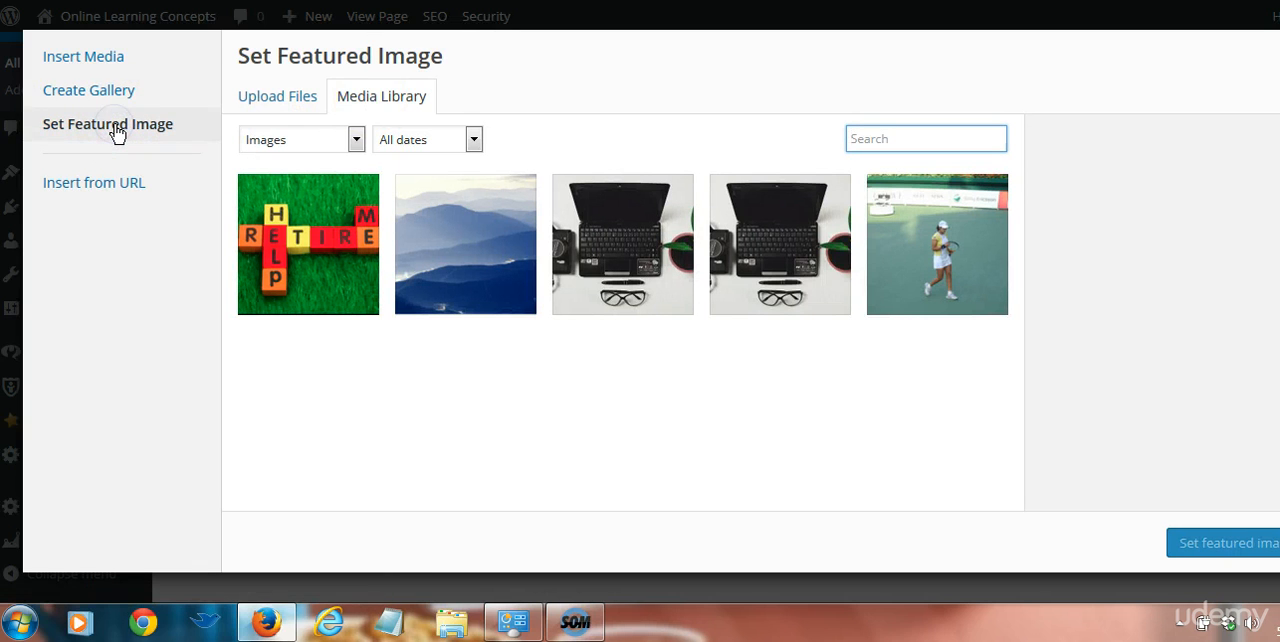
left_click(116, 185)
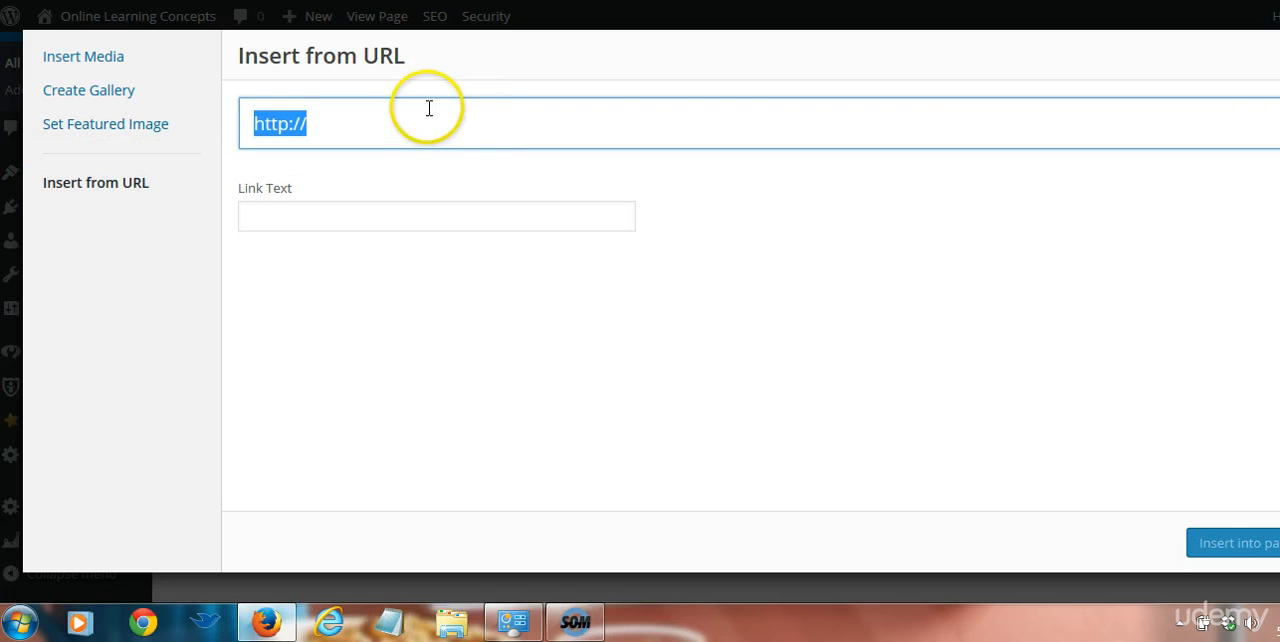
left_click(440, 136)
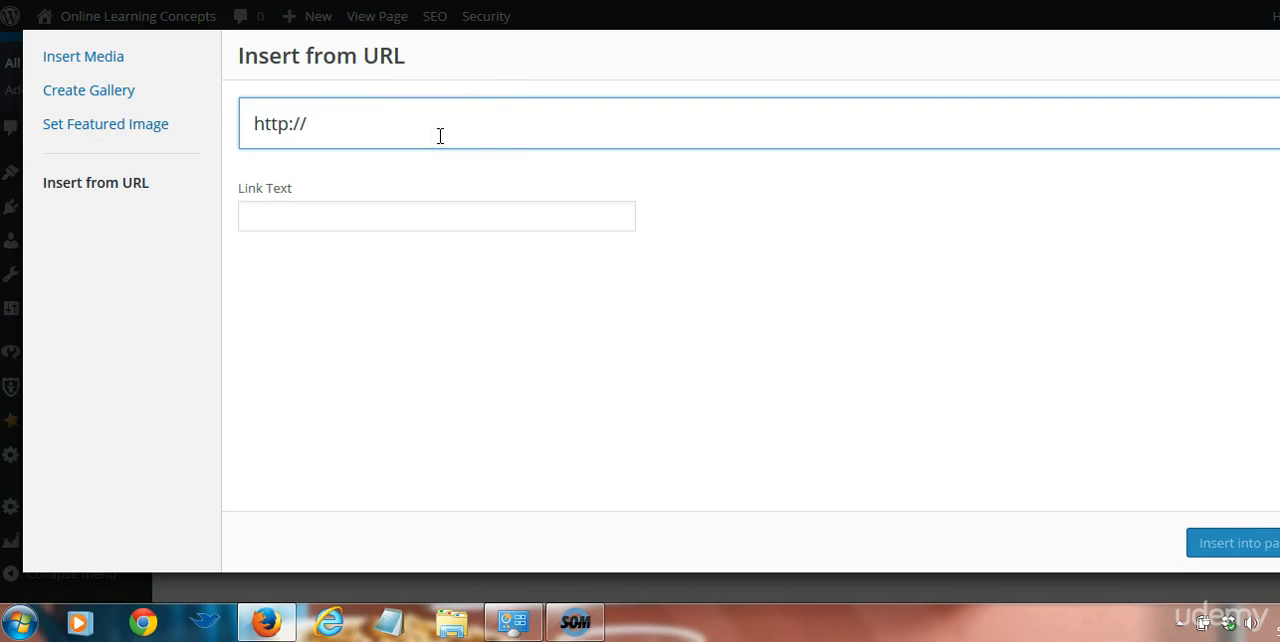
left_click(476, 136)
left_click(1279, 55)
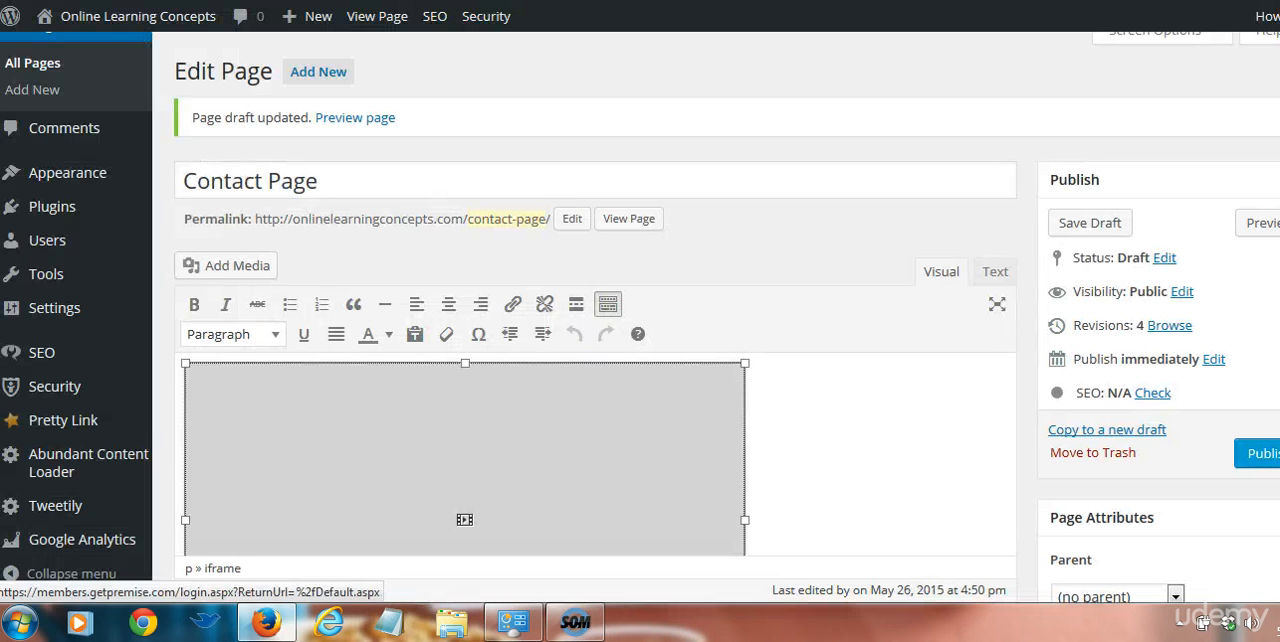